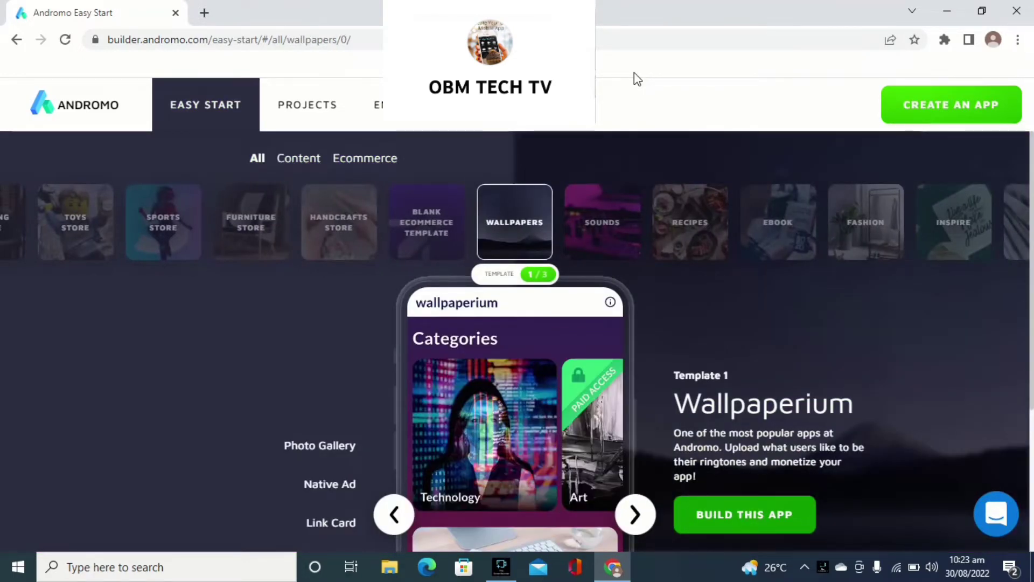
Browse the template categories from Sounds through Personal, Affiliate and Blank Content Template to Clothing Store
click(604, 246)
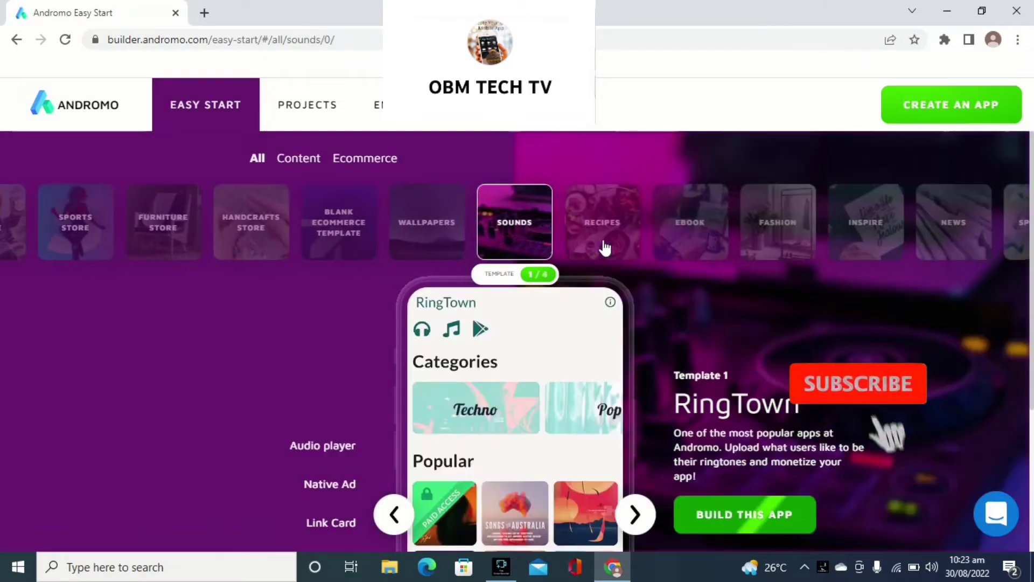
click(603, 242)
click(611, 238)
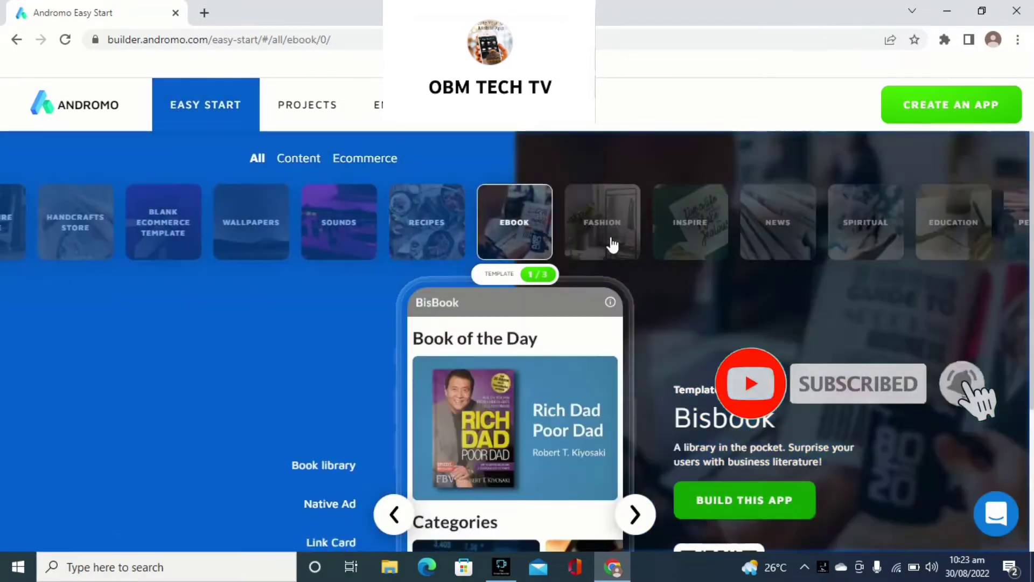
click(611, 238)
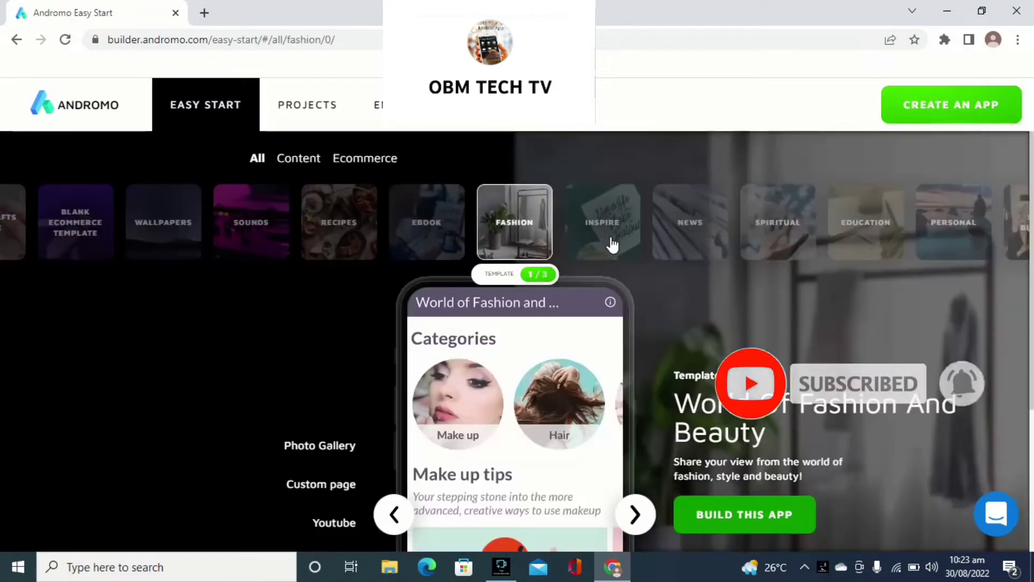
click(611, 238)
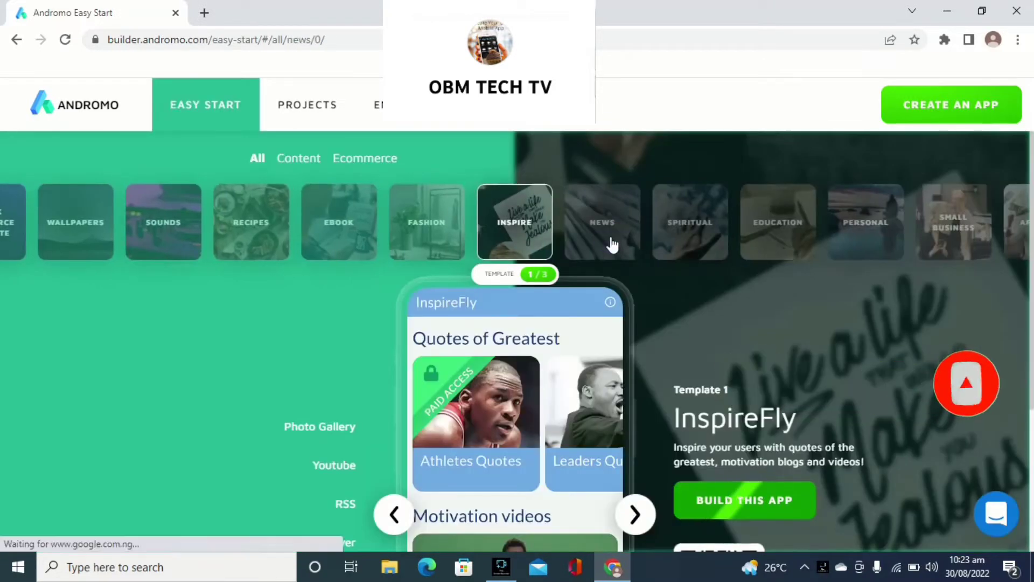
click(612, 245)
click(614, 245)
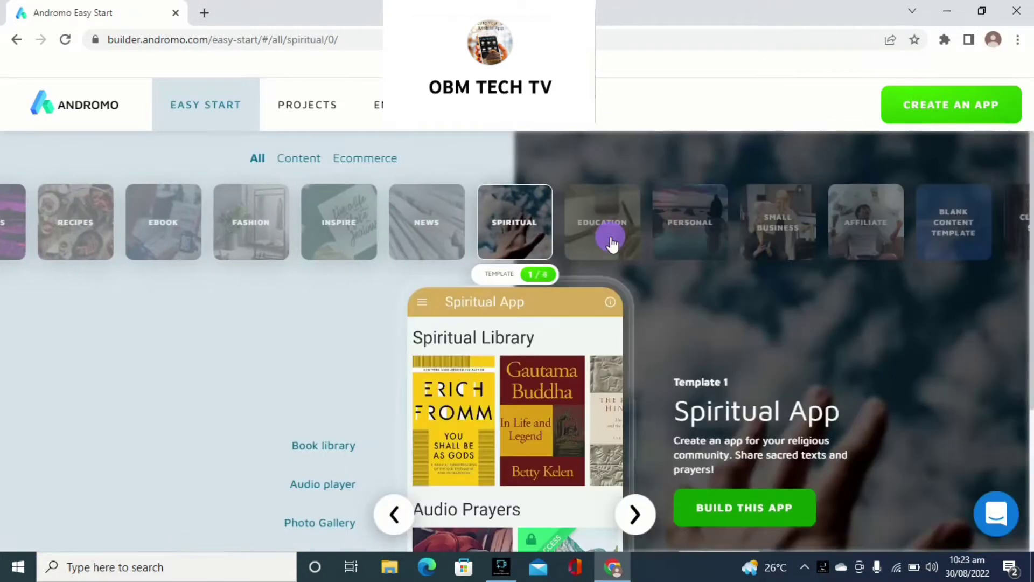
click(611, 240)
click(612, 241)
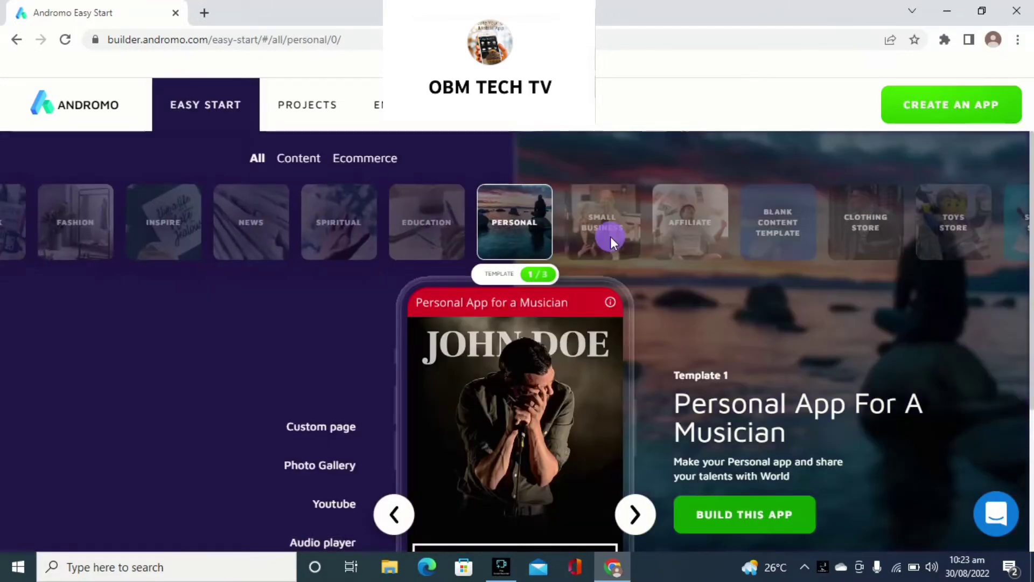
click(610, 240)
click(610, 240)
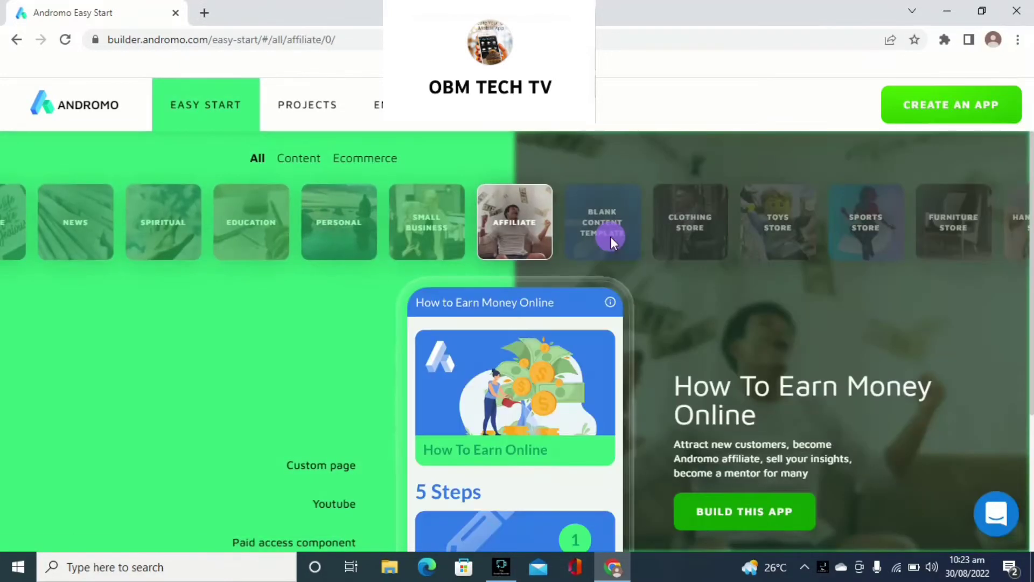
click(610, 240)
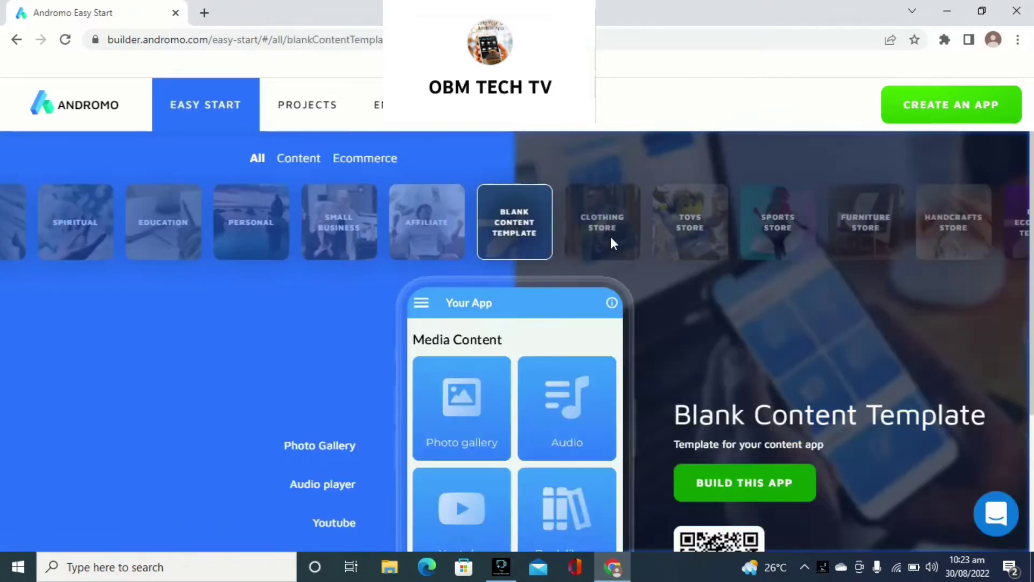
click(610, 241)
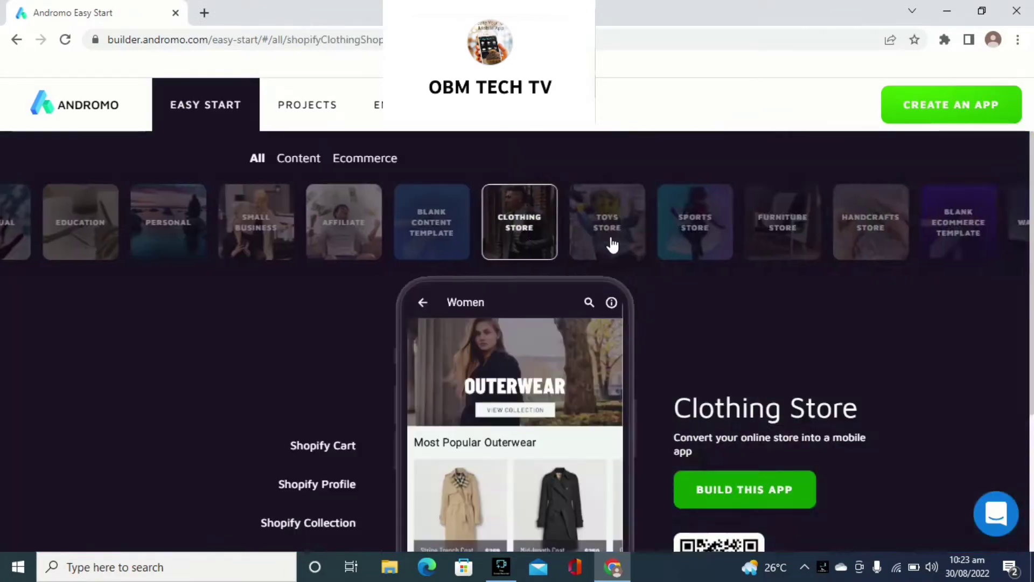
Go back through the template categories past Personal, Spiritual and News, and select Wallpapers
drag(319, 237, 946, 291)
click(944, 242)
drag(224, 224, 779, 248)
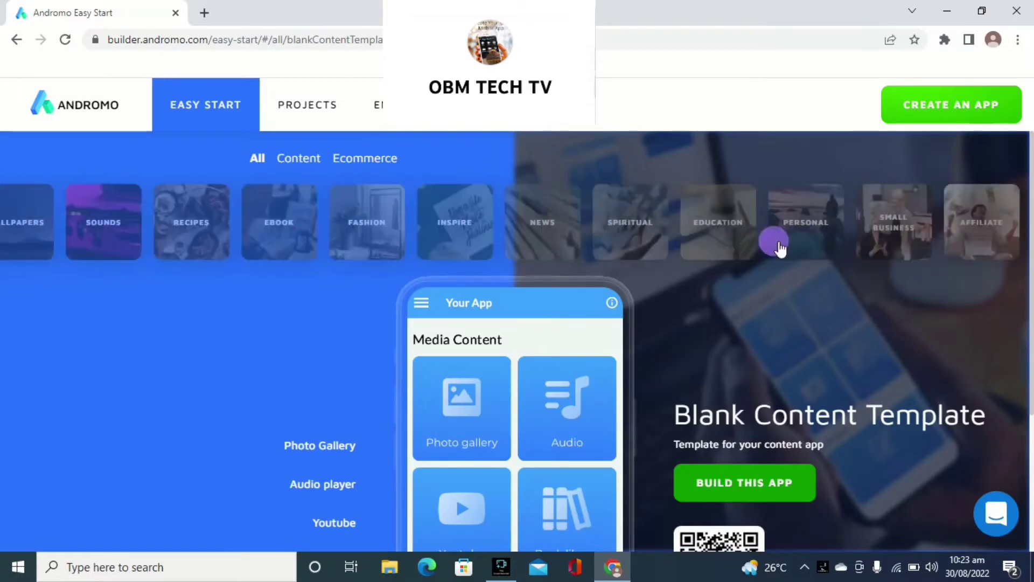
click(779, 248)
drag(432, 233, 846, 235)
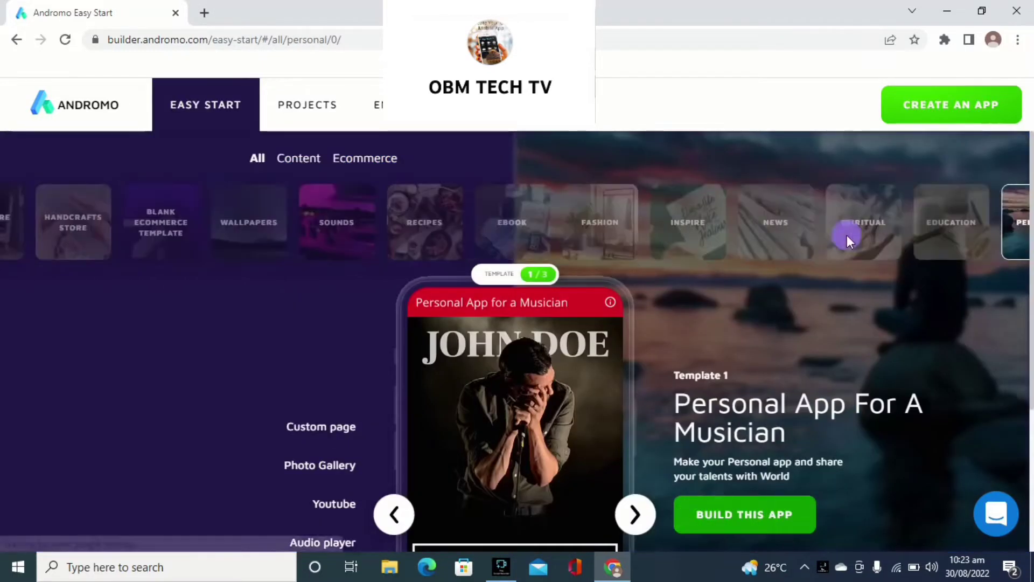
click(846, 235)
drag(312, 224, 818, 270)
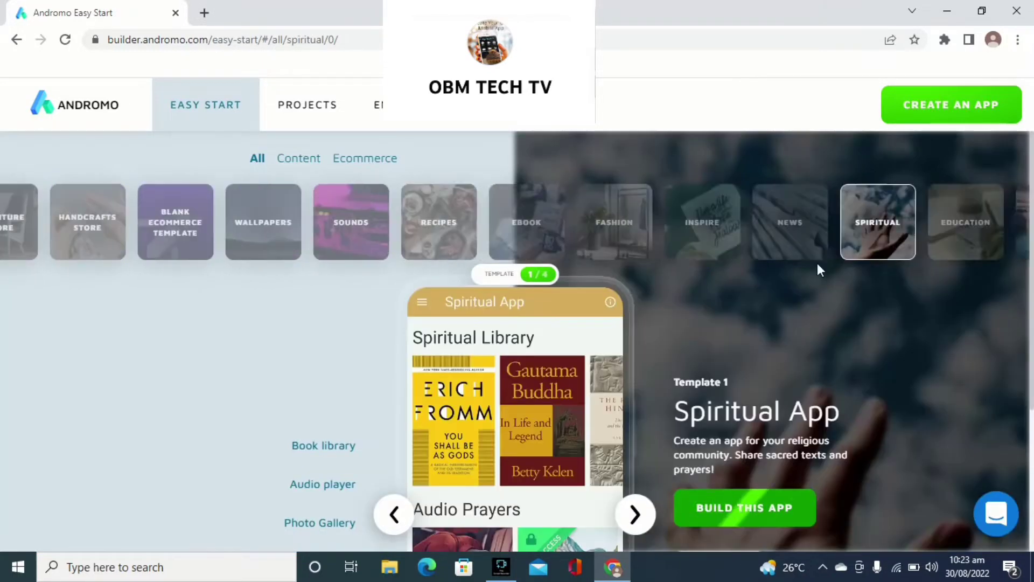
click(817, 269)
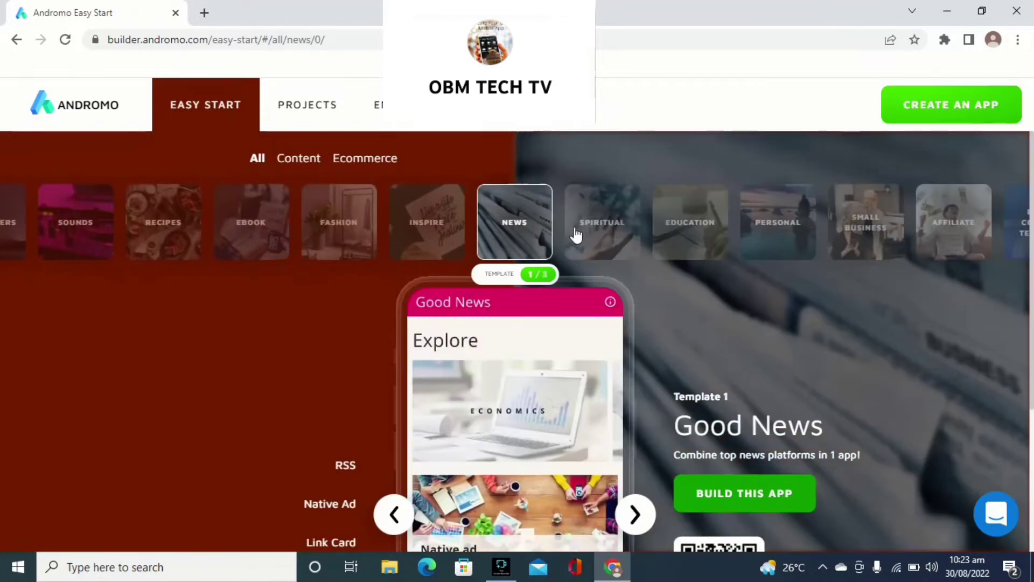
click(93, 224)
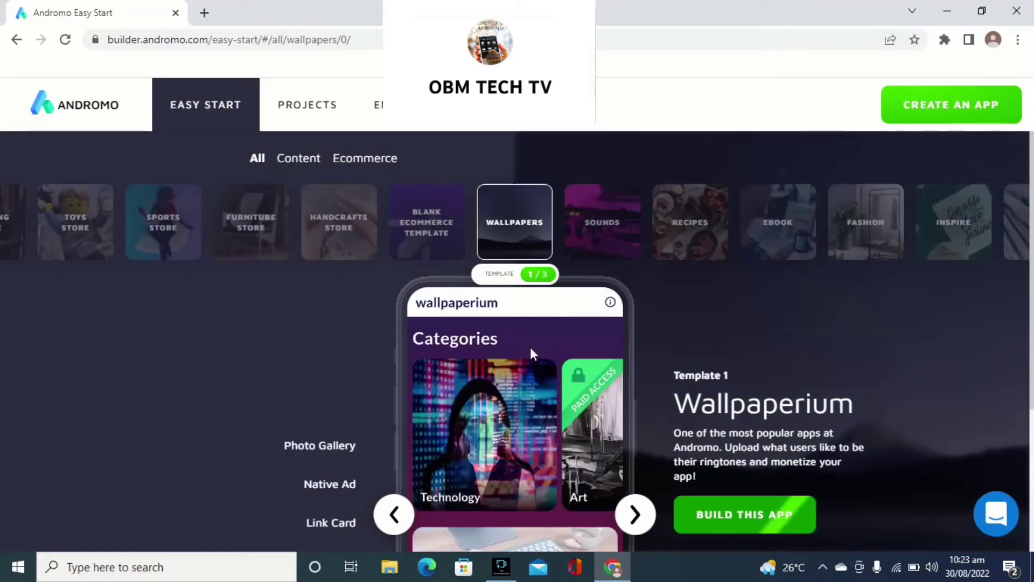
Compare the three wallpaper app templates: Wallpaperium, Kawaii Wallpapers and Wall Px
scroll(518, 340, down, 1)
scroll(518, 340, down, 2)
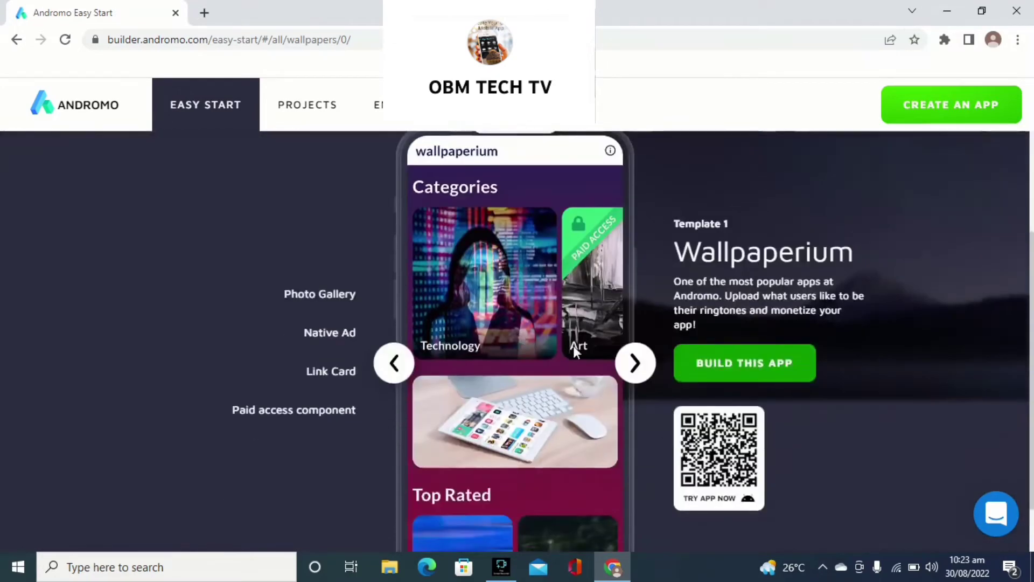
click(636, 372)
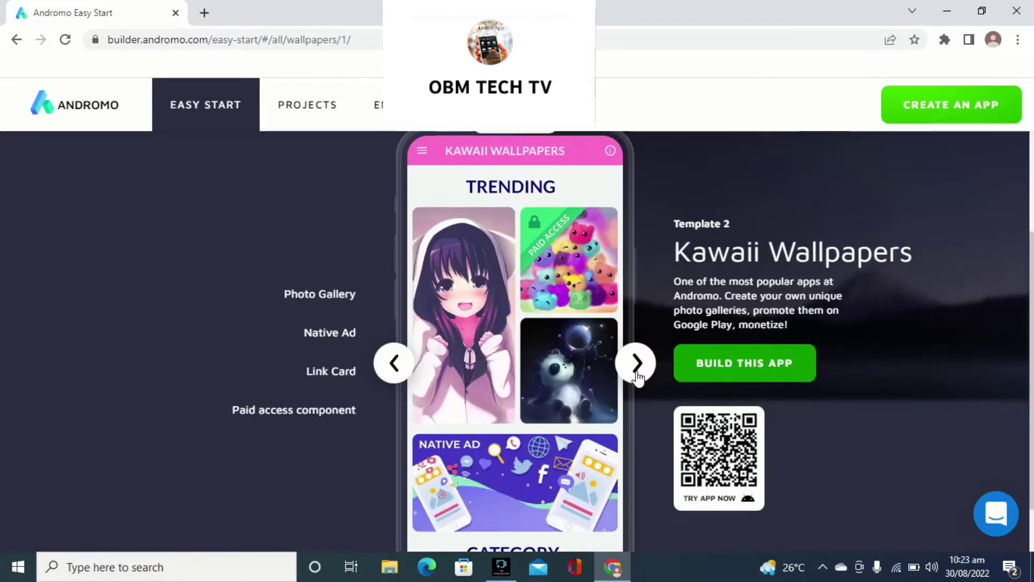
click(637, 371)
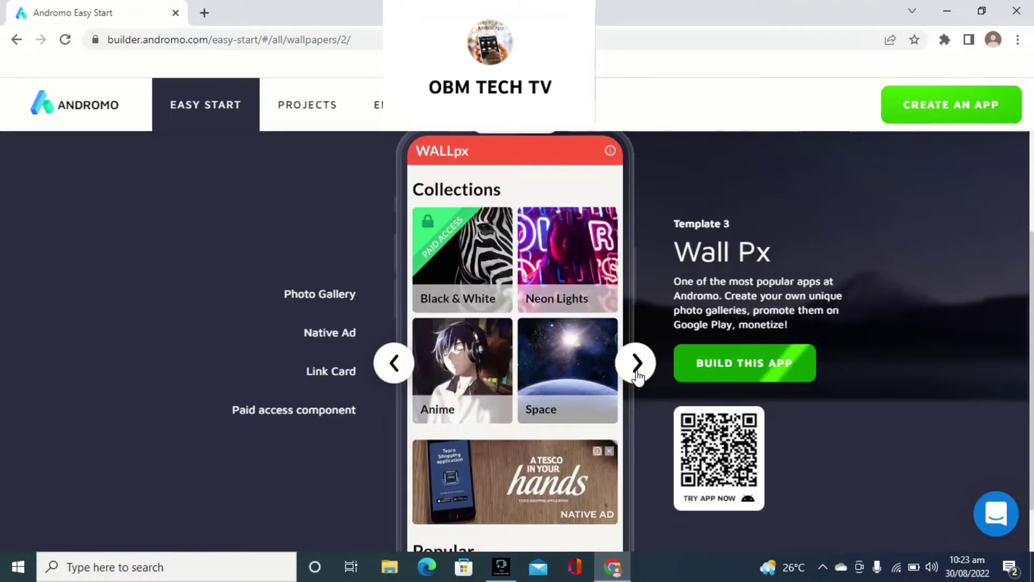
click(639, 374)
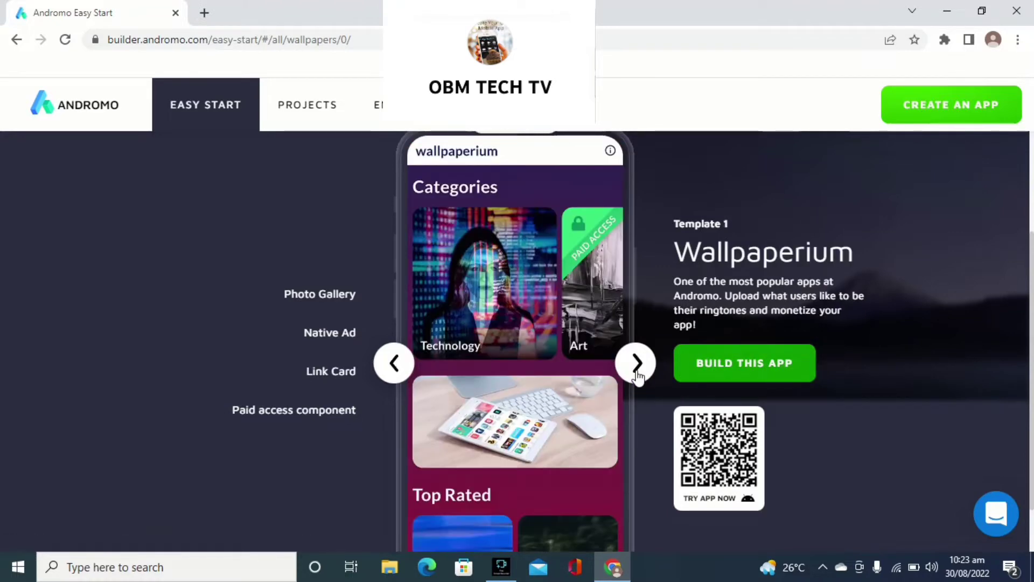
Start building an app from the Wall Px template and dismiss the trial notice in its project
click(637, 372)
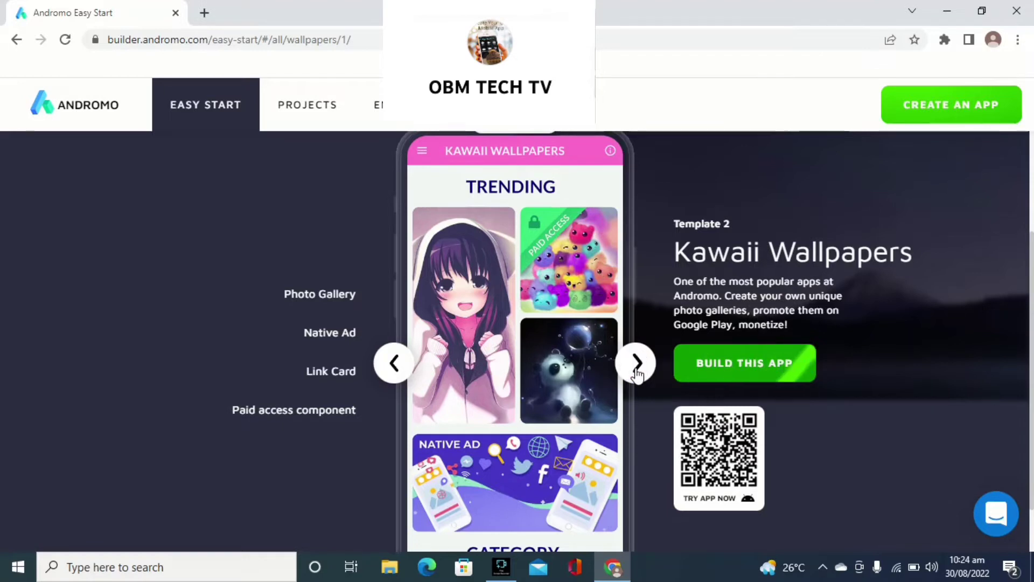
click(637, 372)
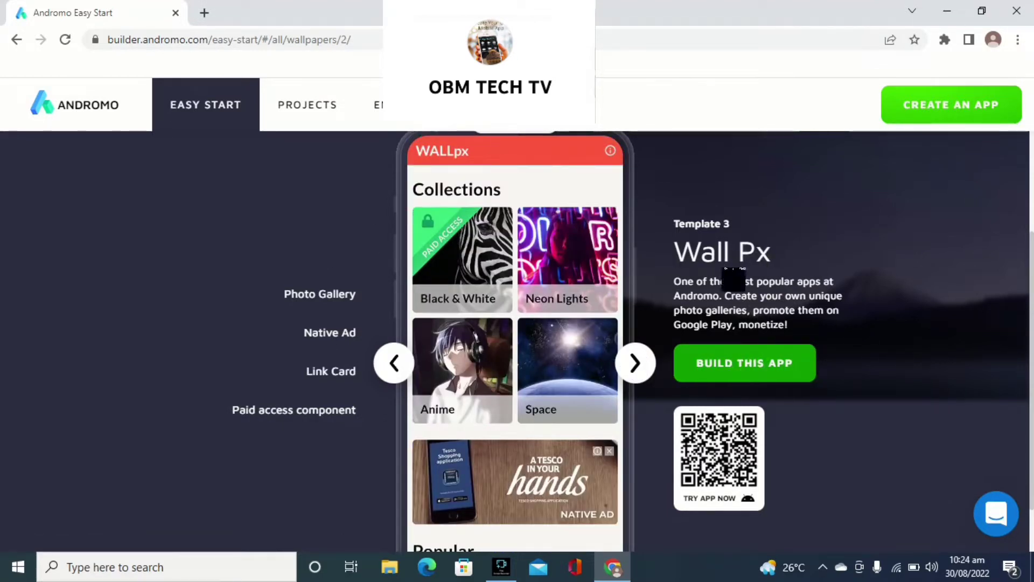
scroll(466, 313, up, 3)
scroll(466, 314, down, 3)
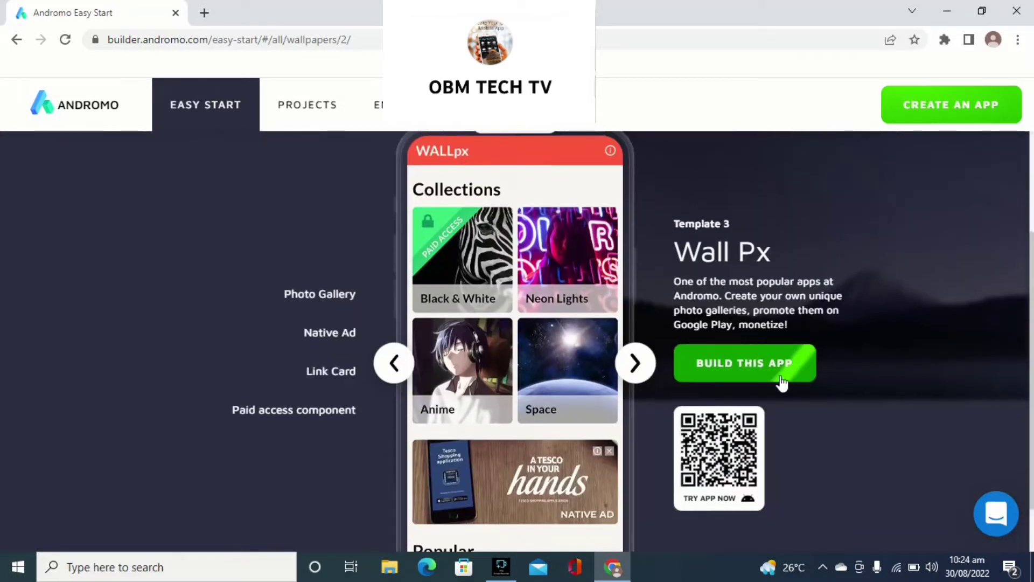
click(782, 381)
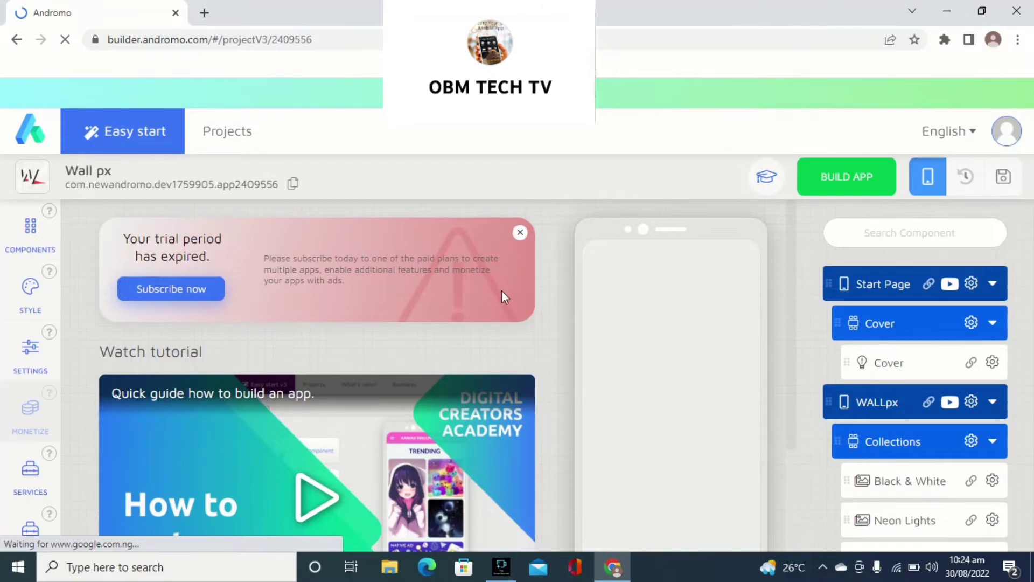
click(525, 237)
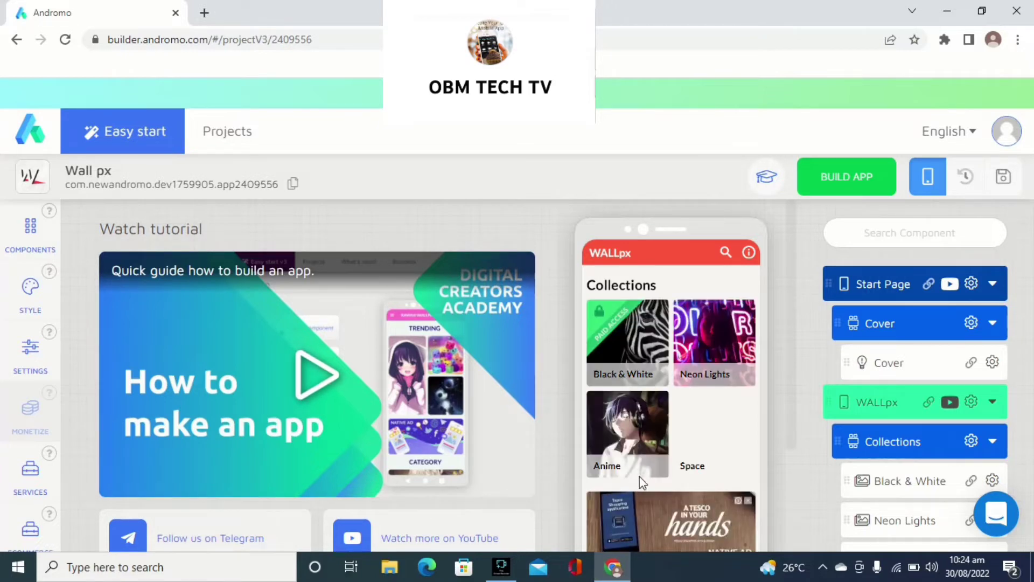
Look through the WALLpx home page in the phone preview and open its Black & White collection
scroll(699, 345, down, 1)
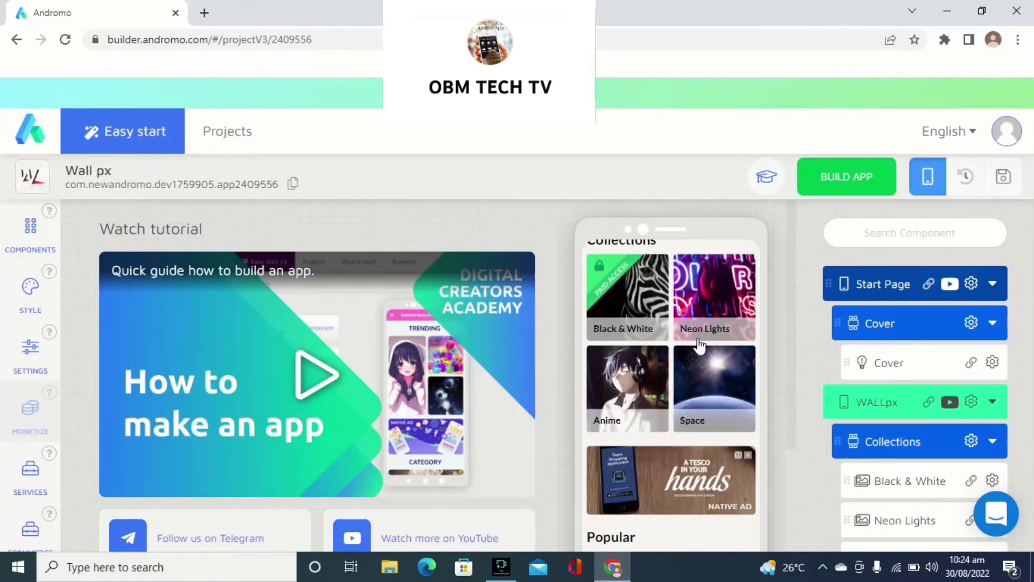
scroll(699, 345, down, 8)
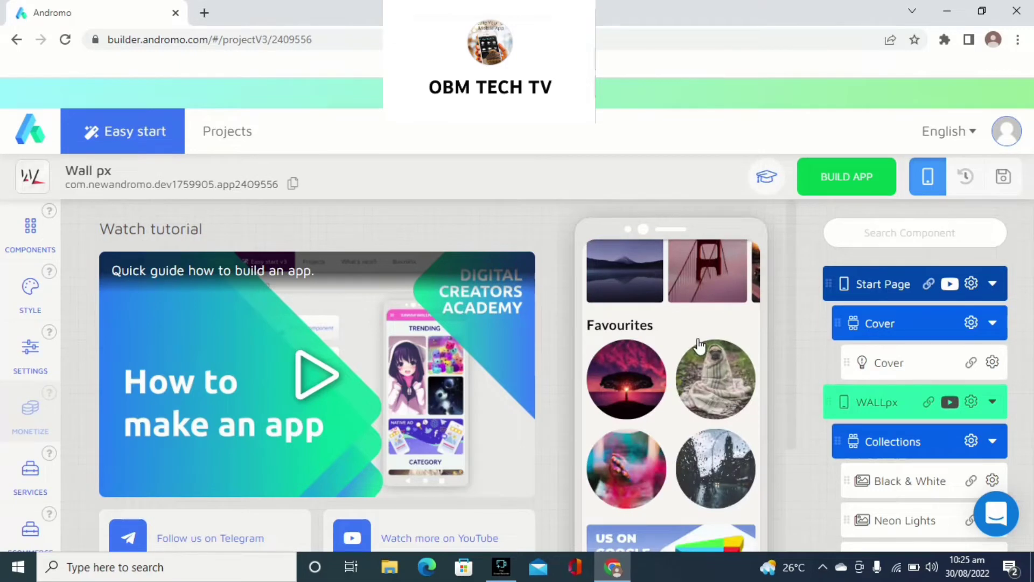
scroll(697, 342, up, 10)
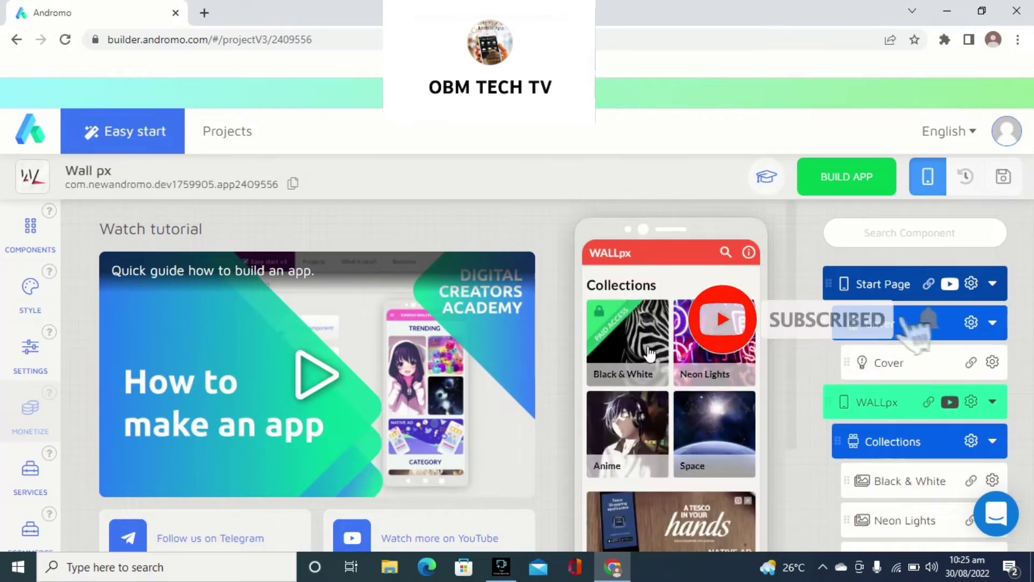
click(648, 353)
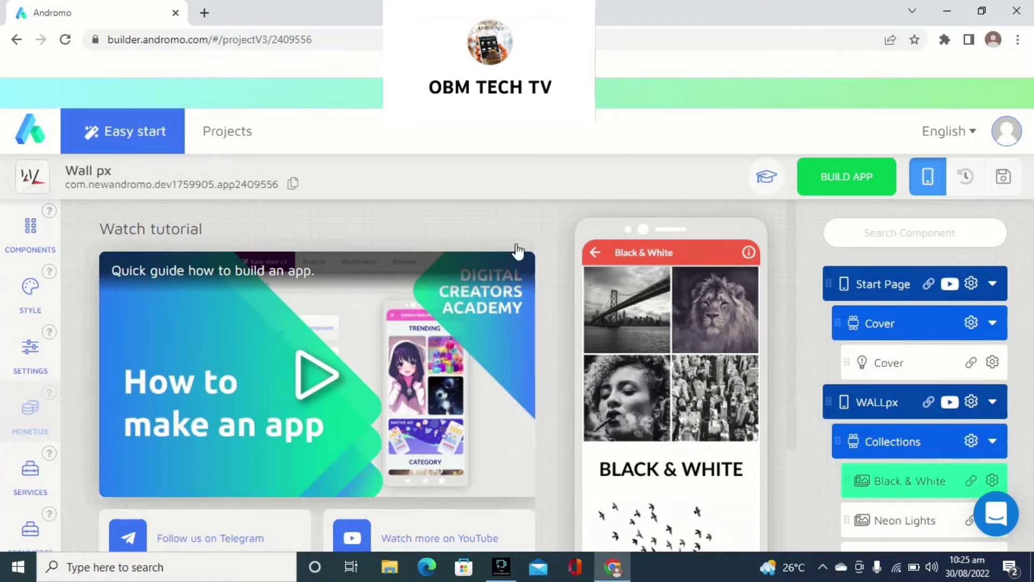
Open the app's settings and review the basic options, including app name, version and package name
click(19, 358)
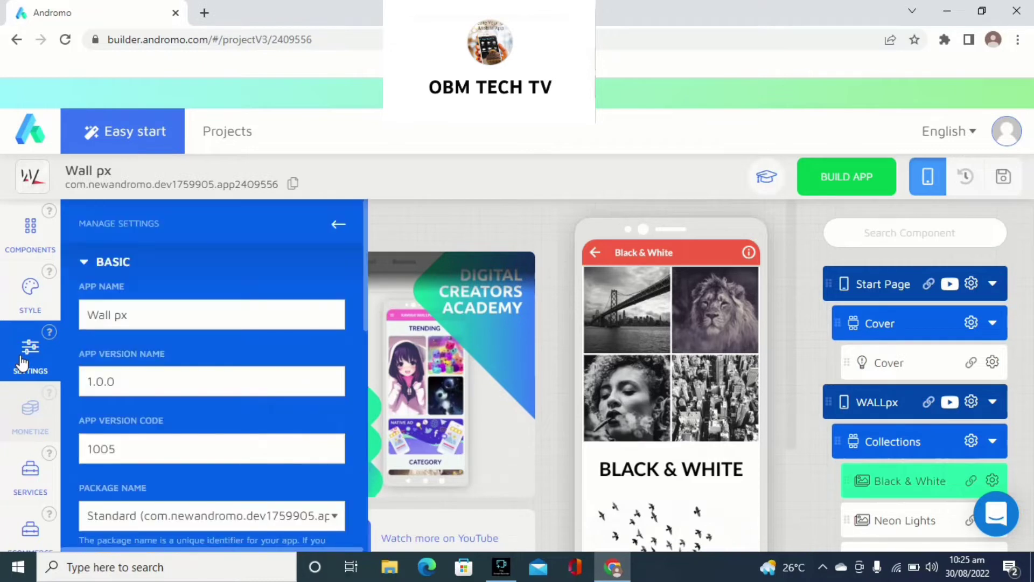
click(147, 309)
scroll(141, 315, down, 5)
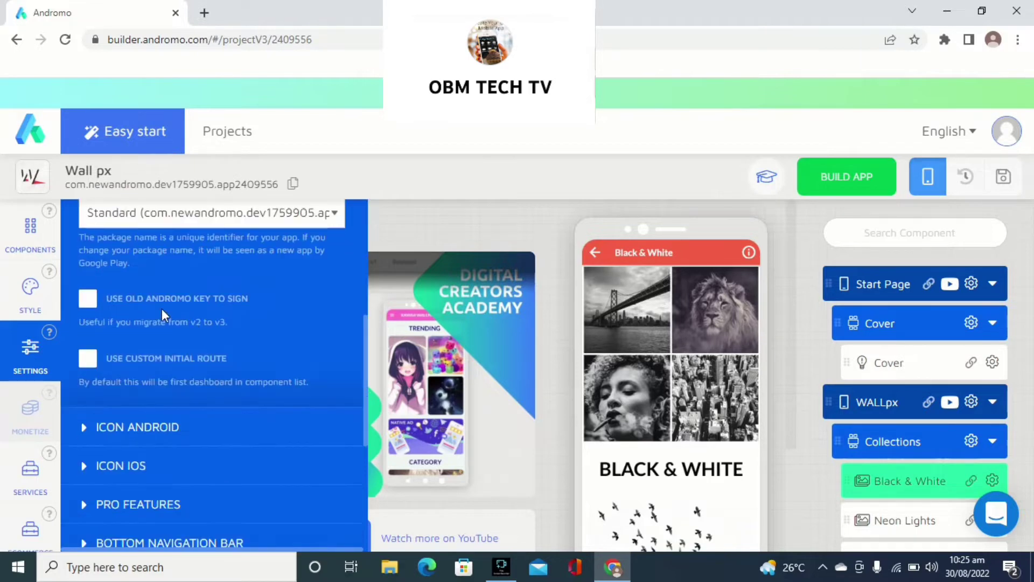
scroll(167, 309, down, 3)
Expand the Android and iOS icon settings and examine their image upload options
click(201, 277)
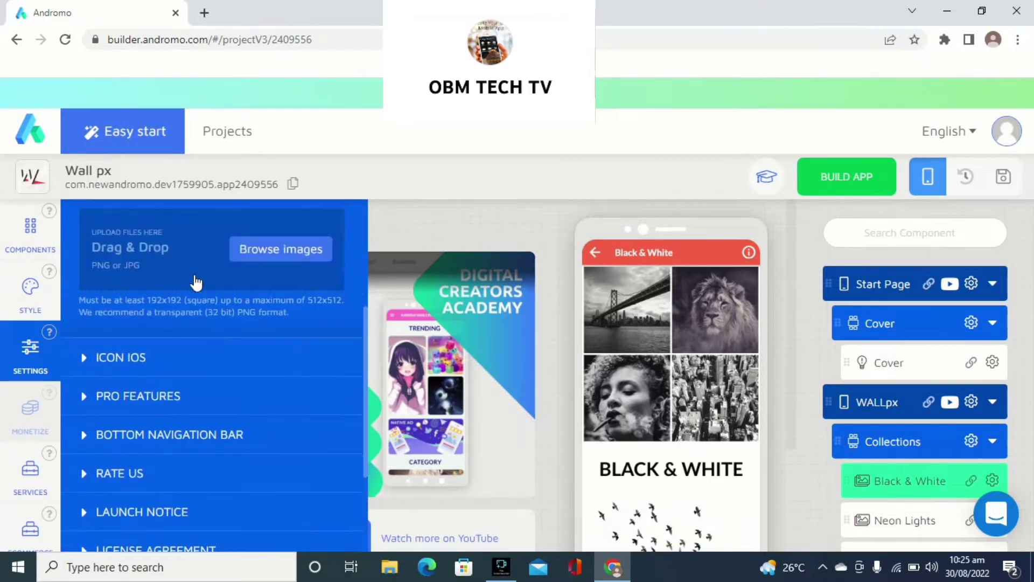
scroll(198, 277, up, 3)
scroll(199, 300, down, 2)
scroll(162, 297, up, 2)
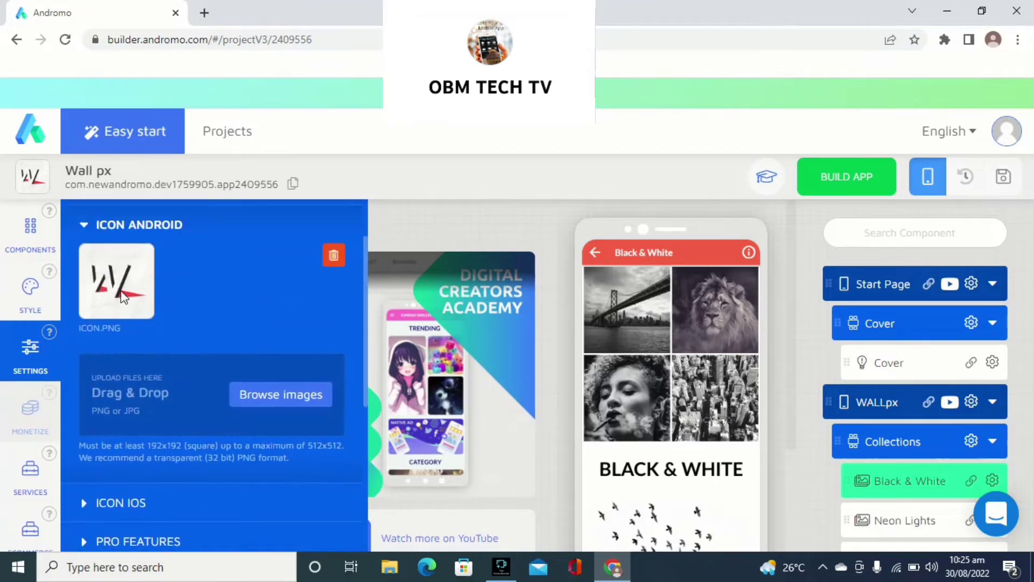
scroll(279, 401, down, 3)
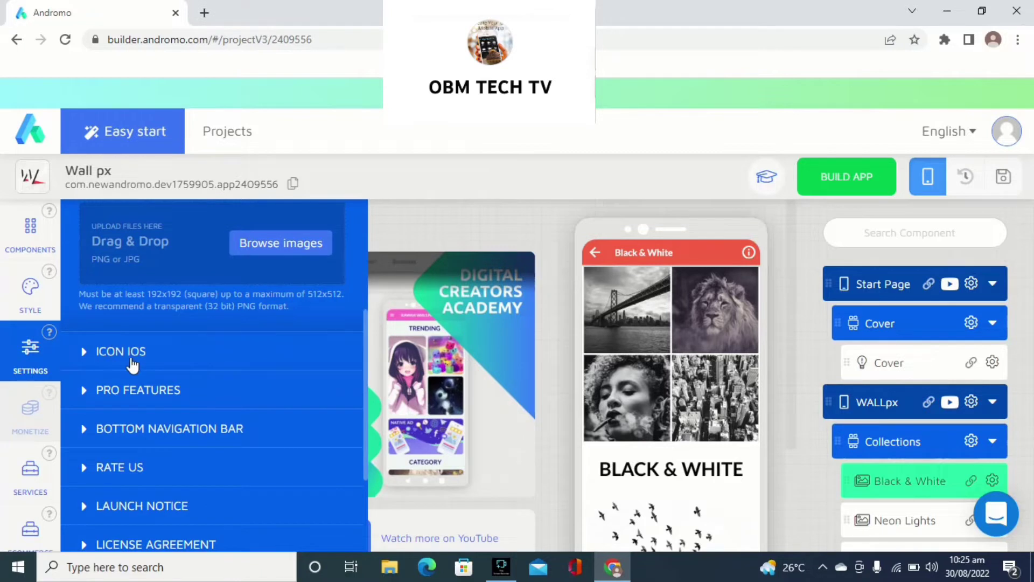
click(137, 351)
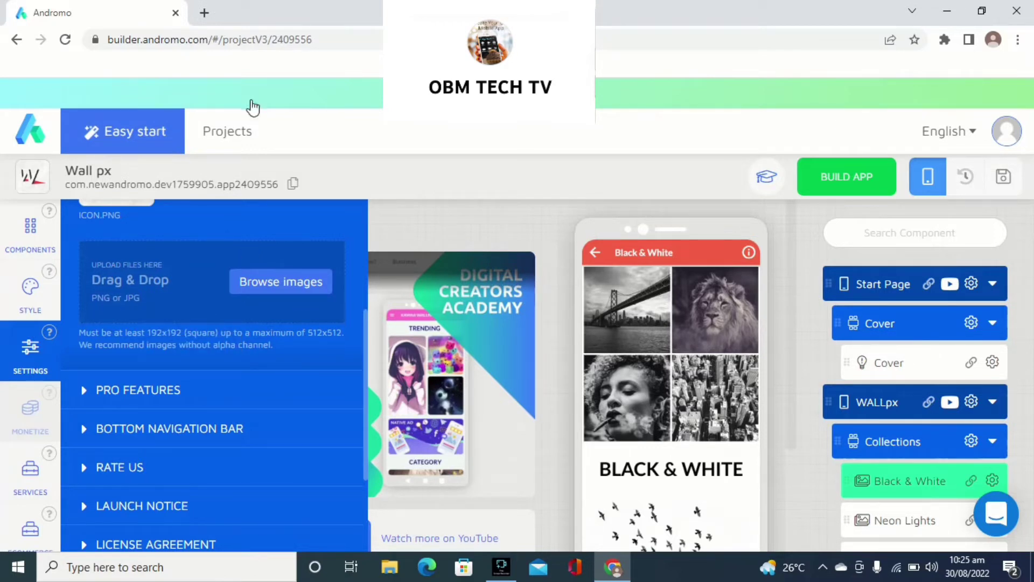
Open the list of all projects and dismiss the trial notice there
click(246, 134)
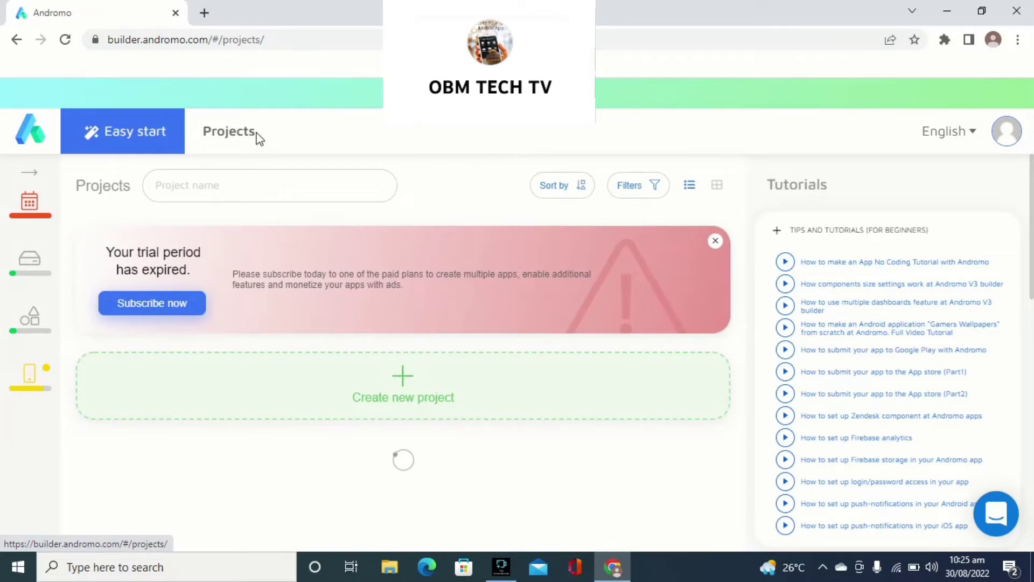
click(715, 240)
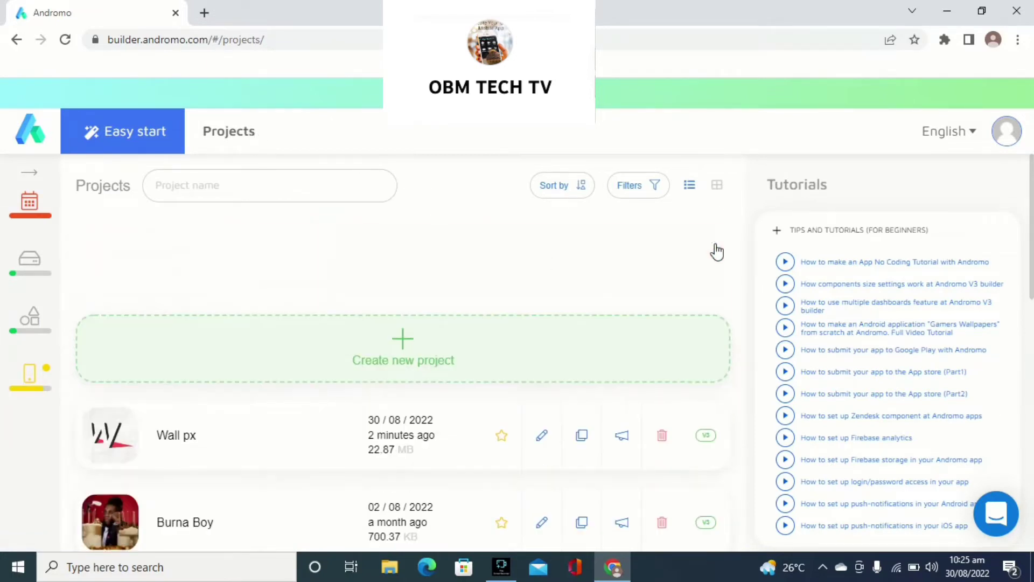
Look through the project list, open the Burna Boy project dated 02/08/2022 for editing and dismiss its trial notice
scroll(414, 287, down, 3)
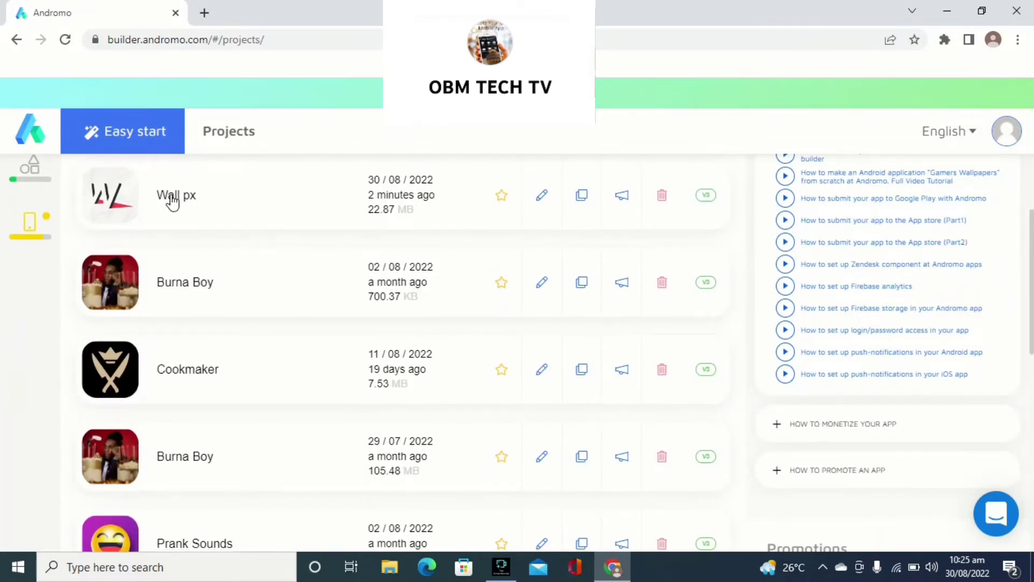
scroll(233, 370, down, 8)
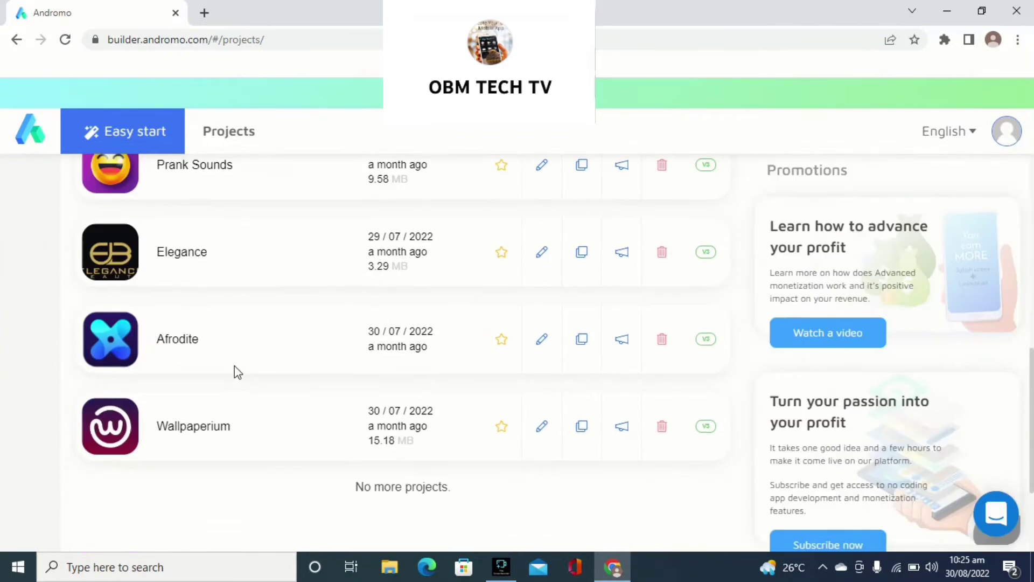
scroll(233, 369, up, 6)
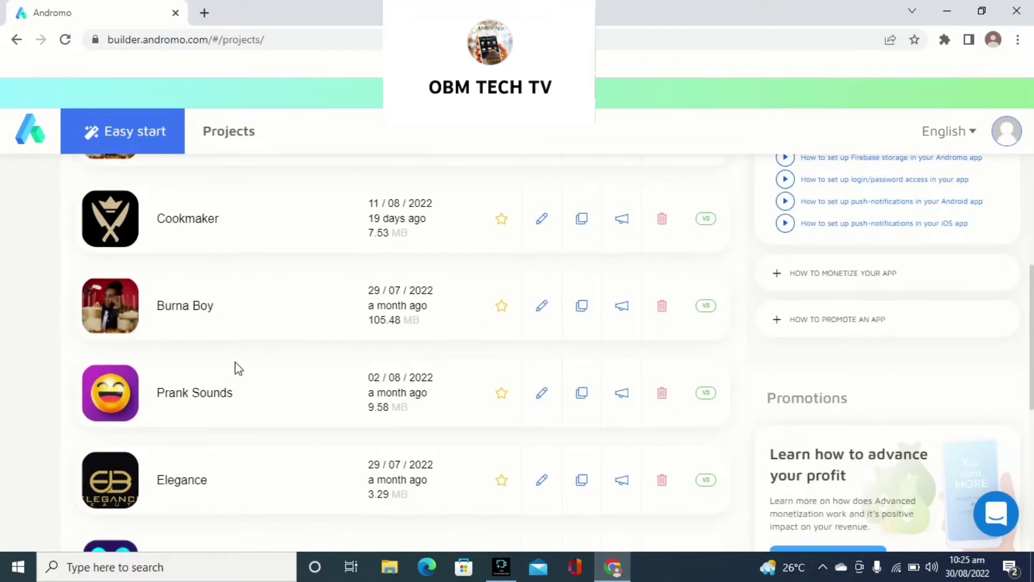
scroll(232, 364, up, 3)
scroll(201, 357, up, 2)
scroll(198, 358, down, 2)
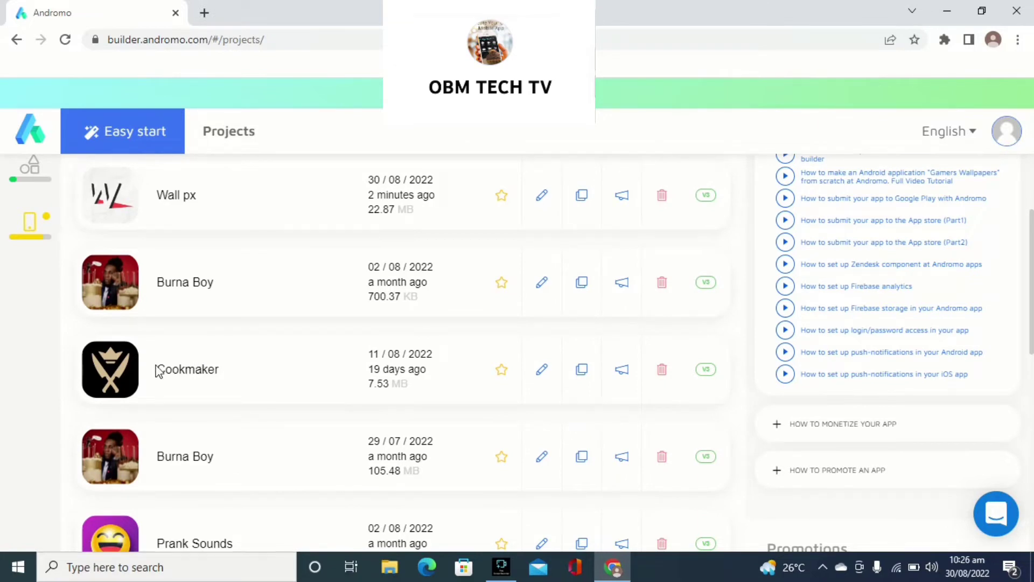
scroll(269, 317, up, 1)
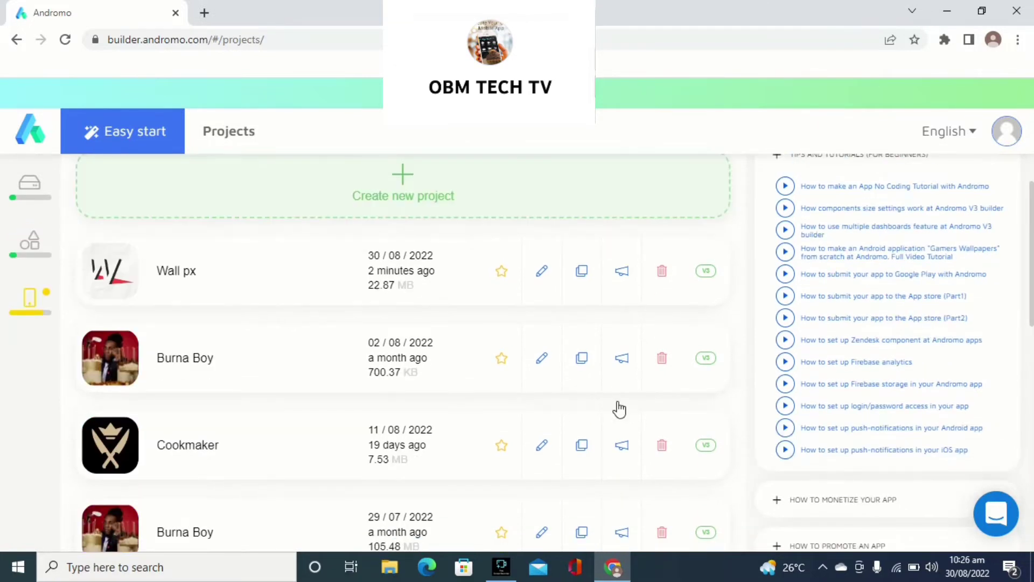
click(545, 363)
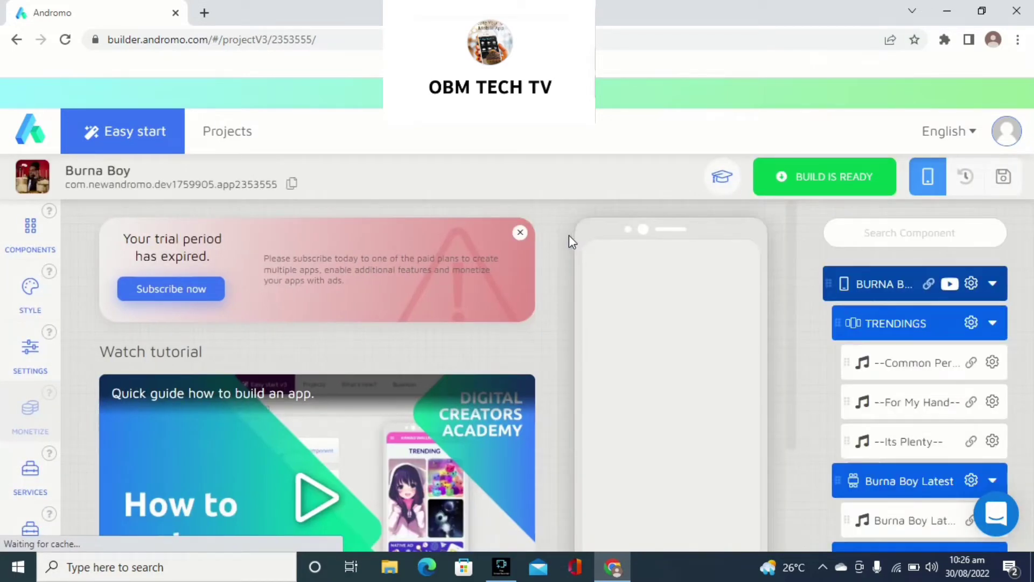
click(516, 235)
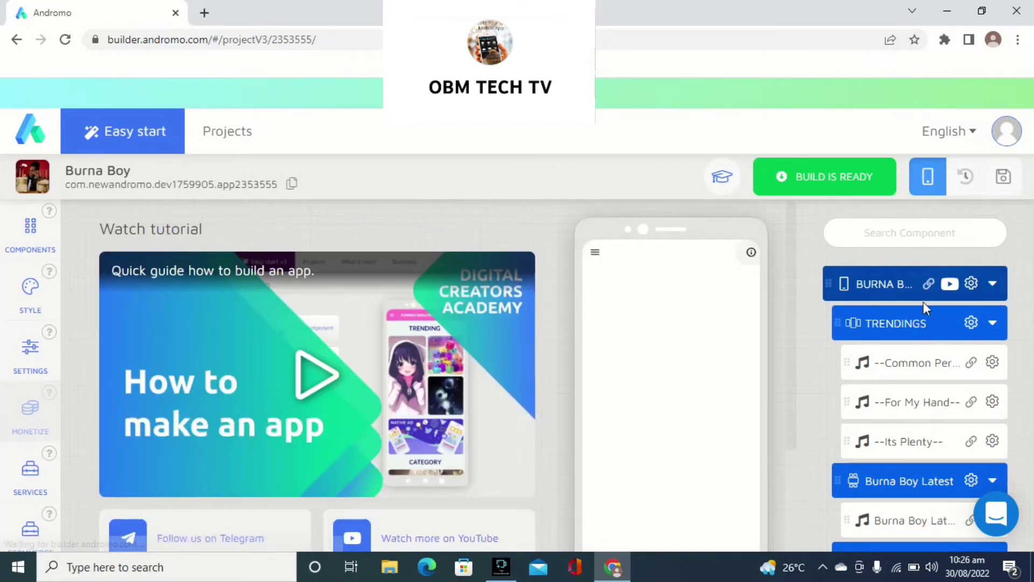
Look through the Burna Boy app's home page in the phone preview, from Trendings down to the older album sections
scroll(906, 377, down, 1)
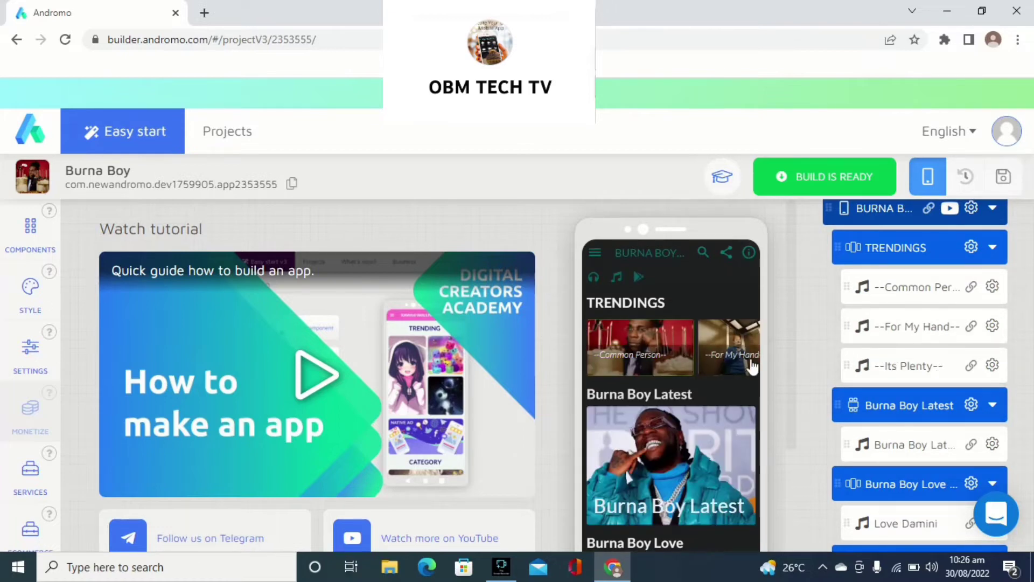
scroll(667, 343, down, 1)
scroll(673, 337, up, 1)
scroll(698, 348, down, 7)
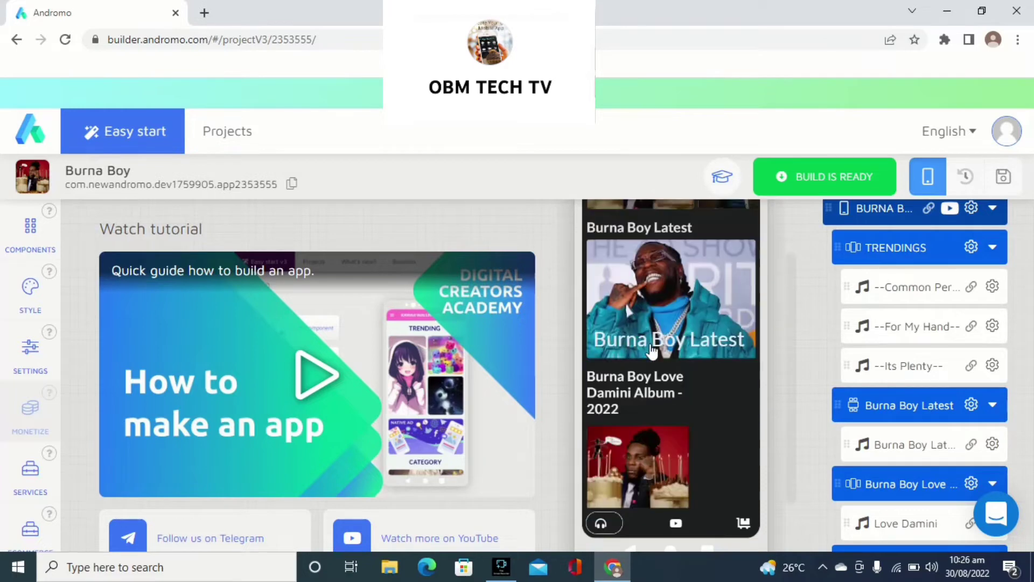
scroll(648, 337, down, 7)
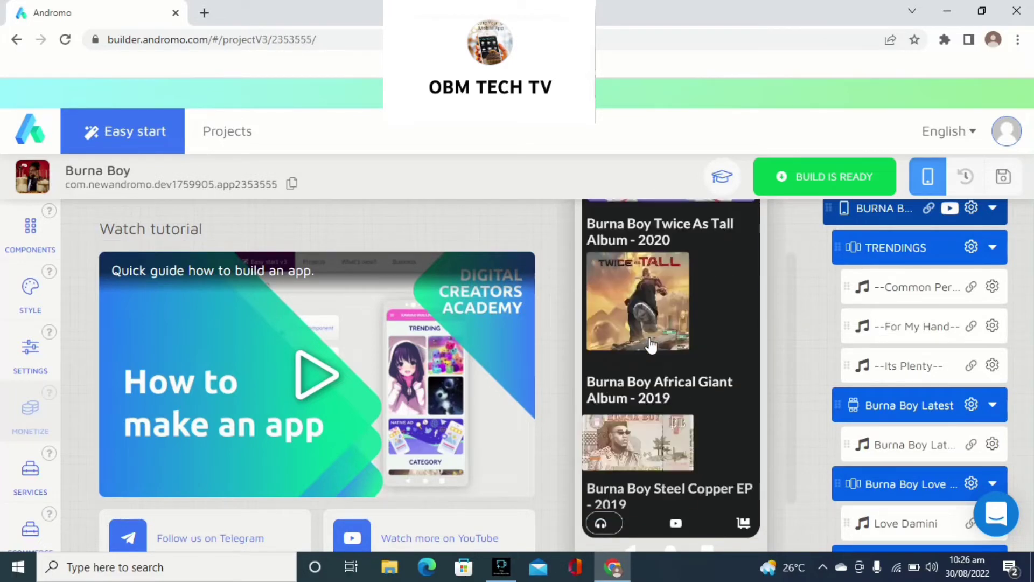
scroll(648, 337, down, 8)
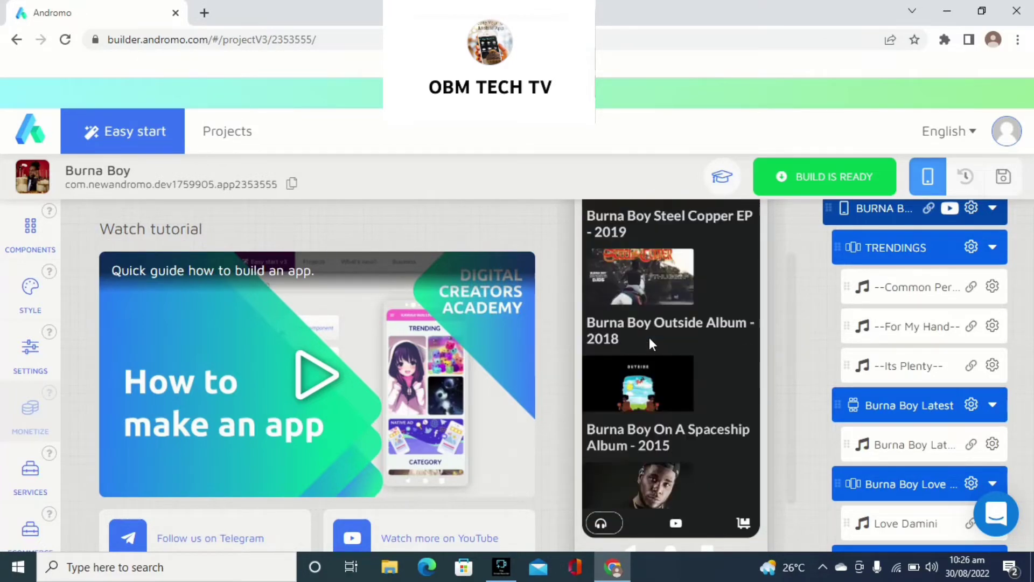
scroll(648, 334, up, 15)
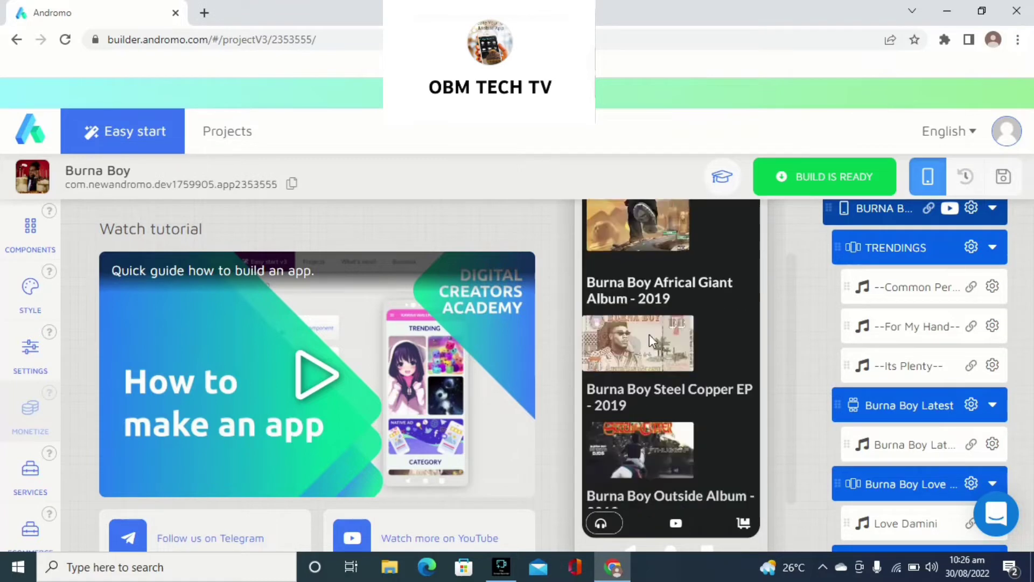
scroll(652, 341, up, 2)
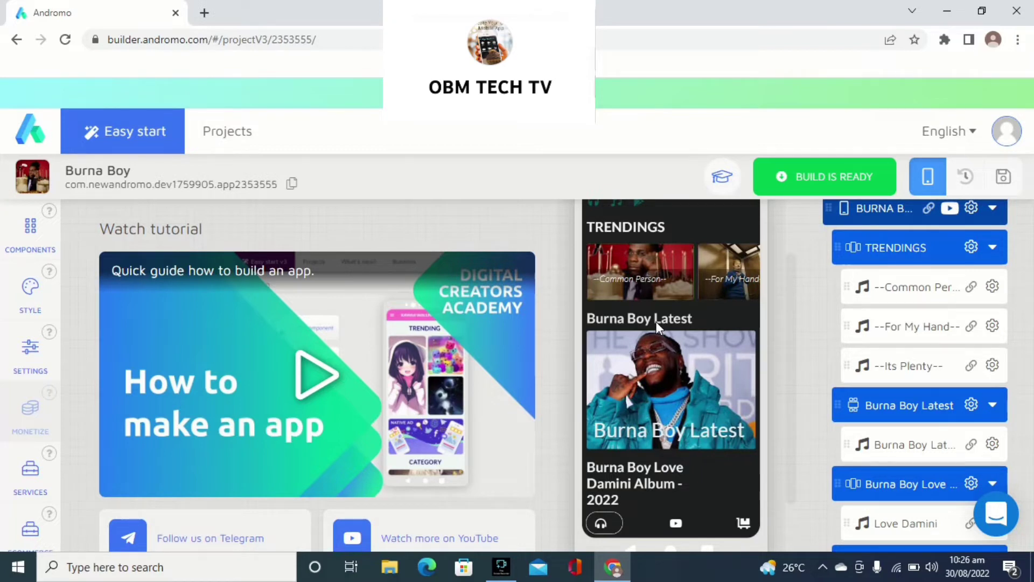
Mute the computer's sound and view the Burna Boy Latest track list in the phone preview, with Its Plenty playing
key(XF86AudioRaiseVolume)
scroll(638, 289, down, 1)
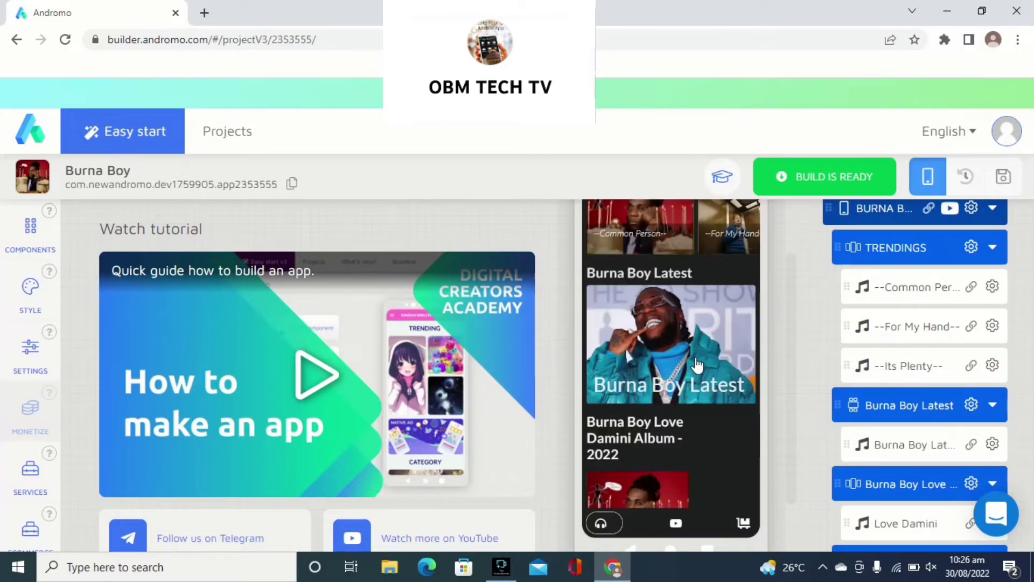
click(683, 367)
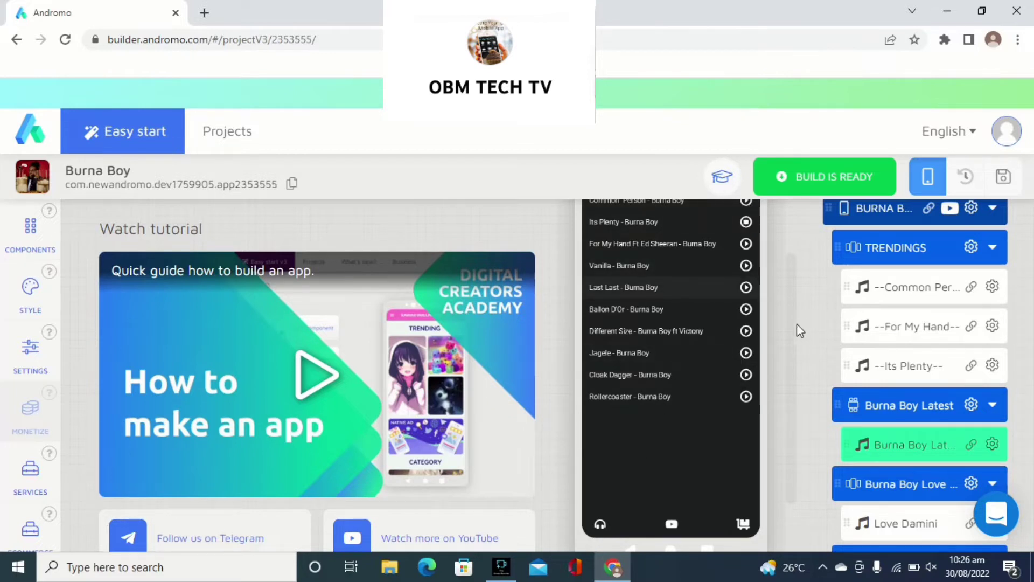
scroll(761, 357, up, 2)
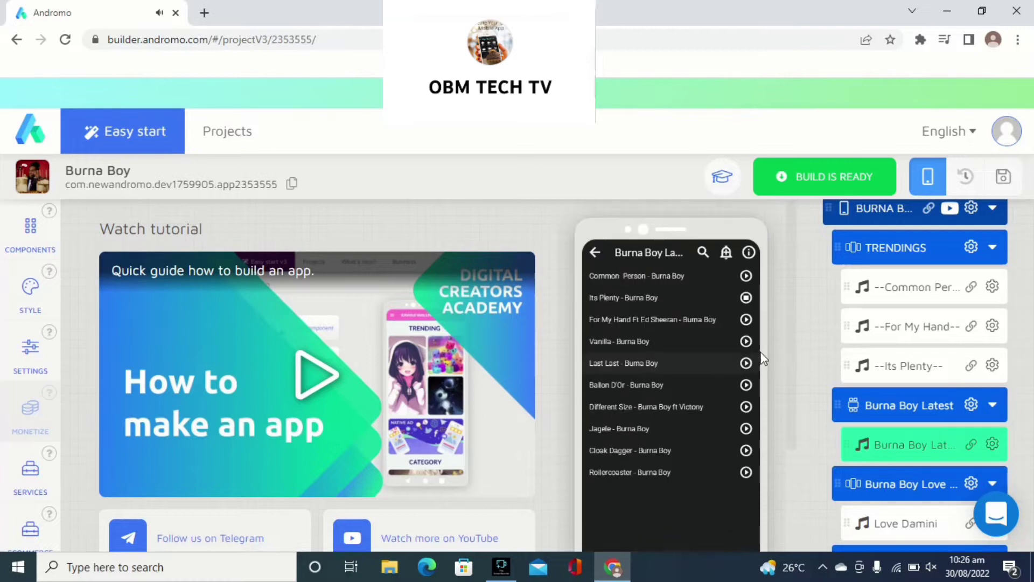
Return to the previewed app's home page, then play Its Plenty from the Common Person collection and pause it
click(595, 252)
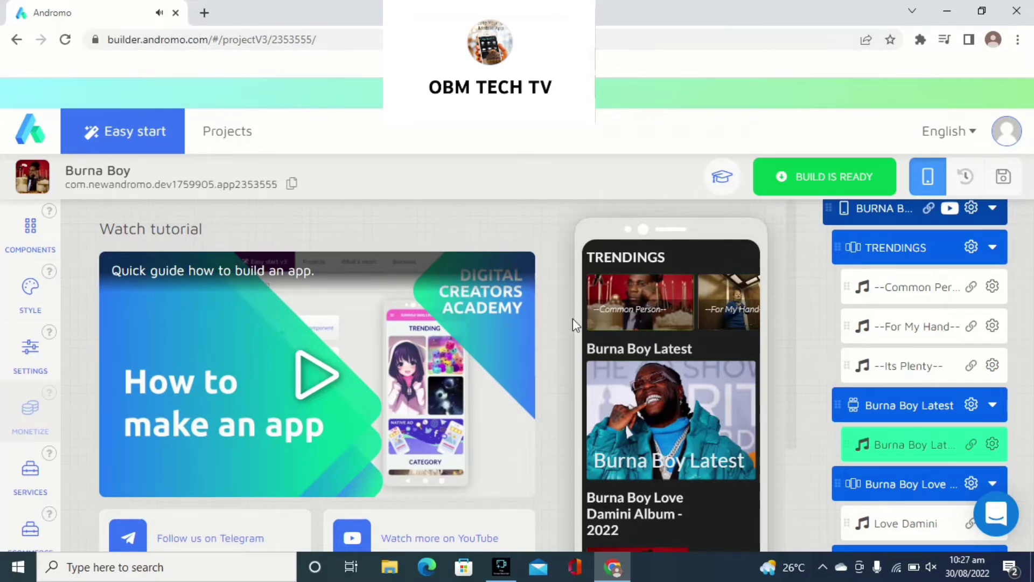
click(646, 306)
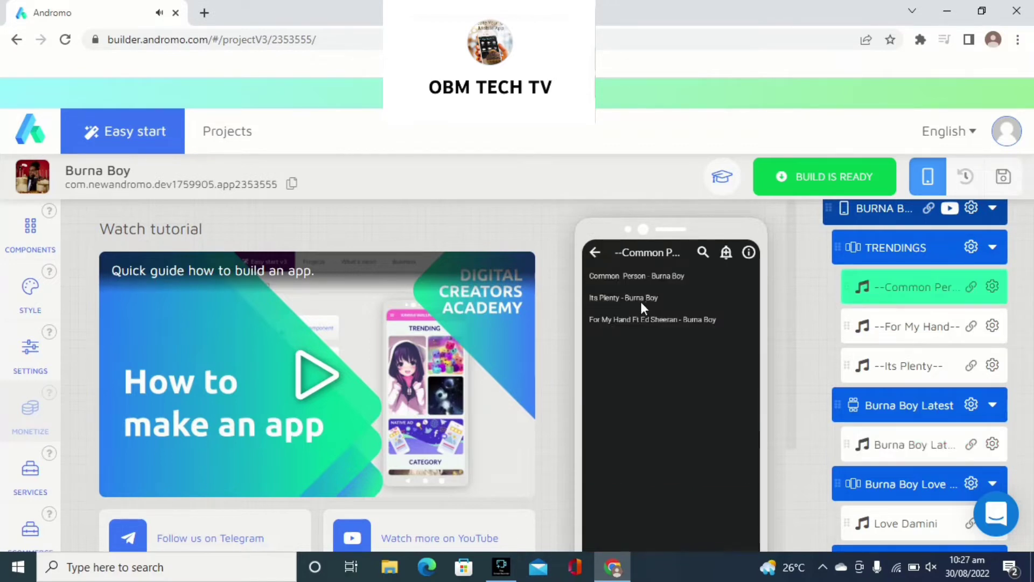
click(641, 302)
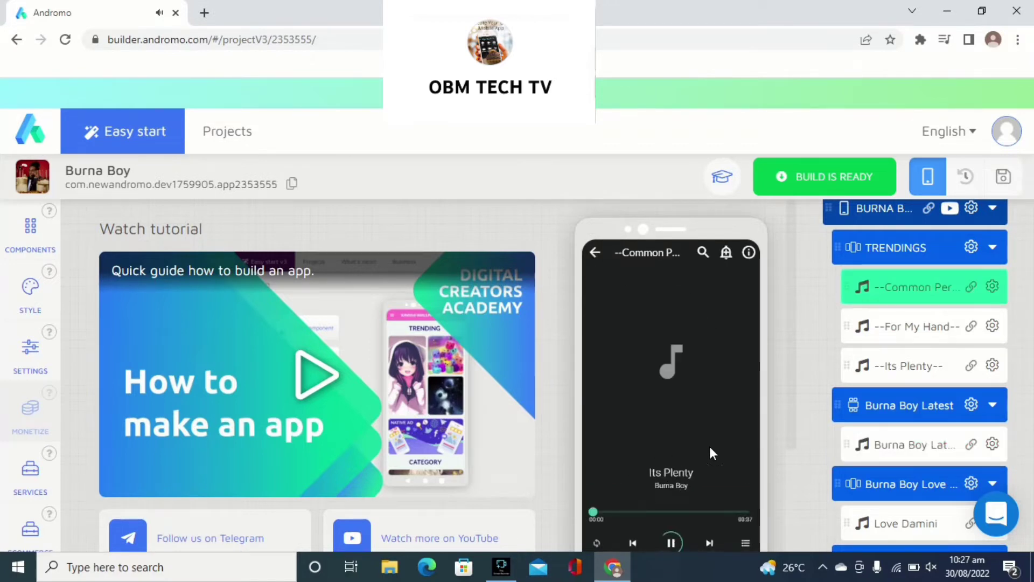
scroll(790, 421, down, 2)
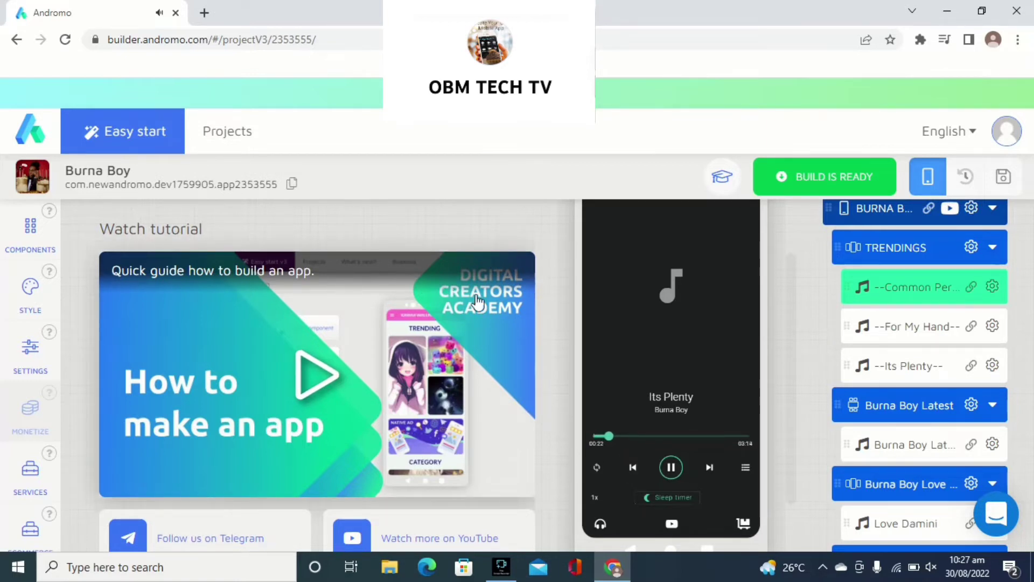
click(673, 469)
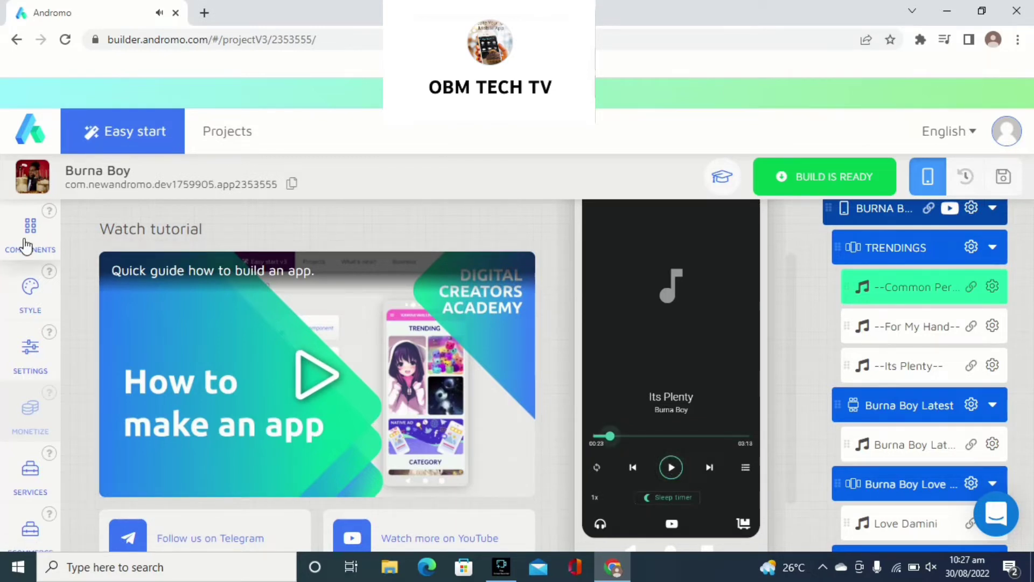
Look through the project's editing sections, including Services, Ecommerce, Build and Images, and open the Easy Start template gallery
scroll(25, 245, down, 4)
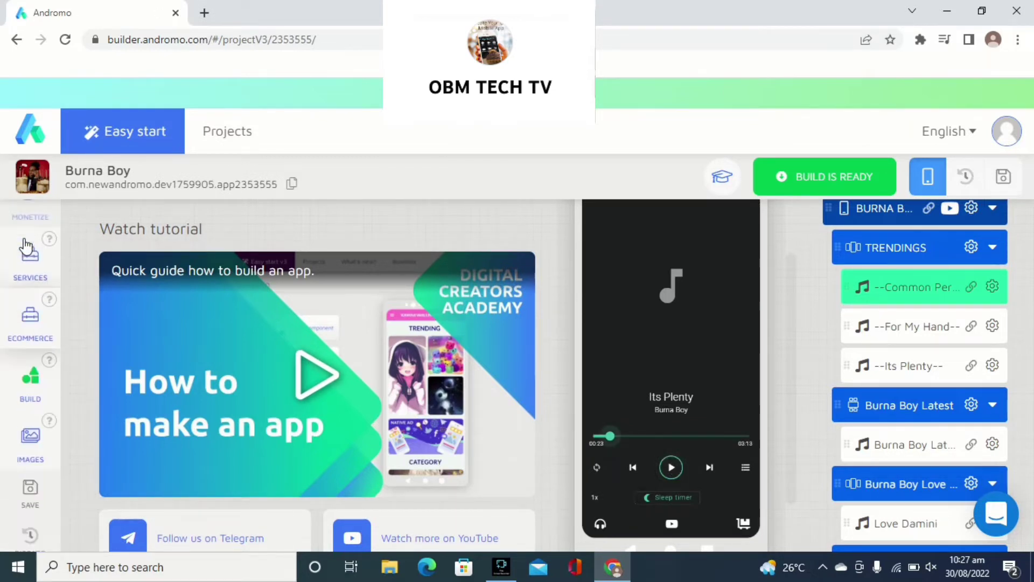
scroll(25, 245, down, 2)
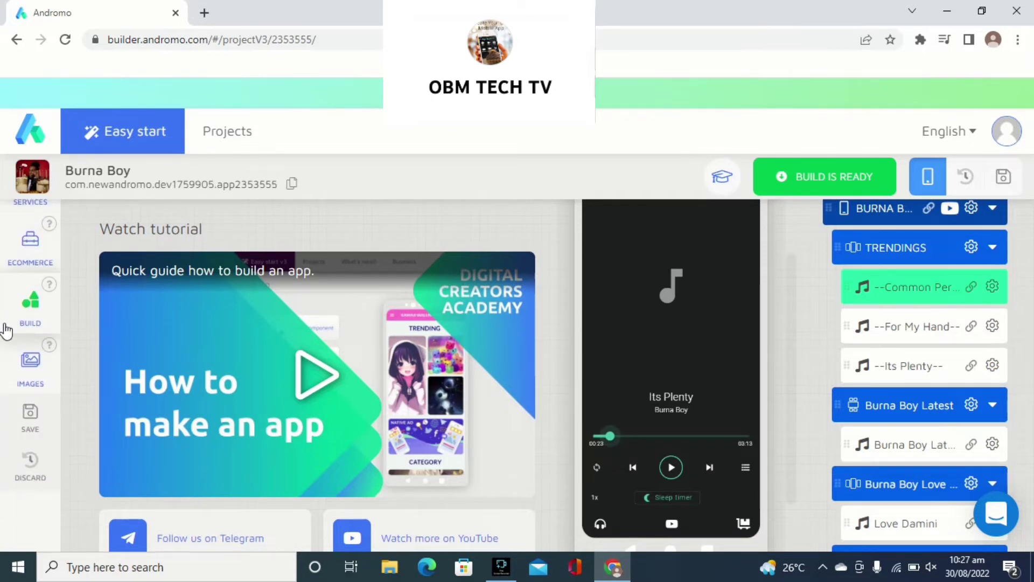
scroll(16, 323, up, 3)
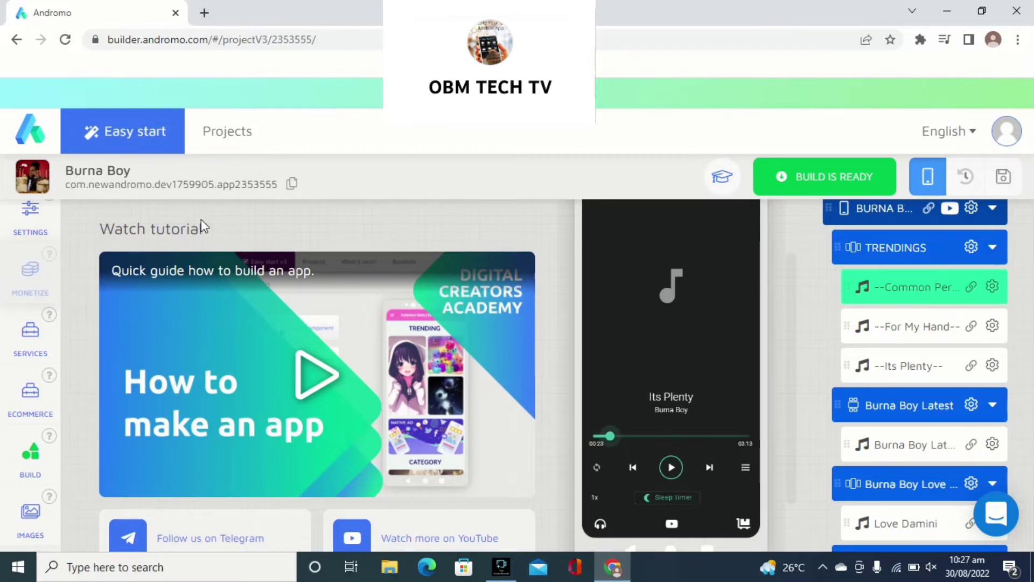
click(168, 138)
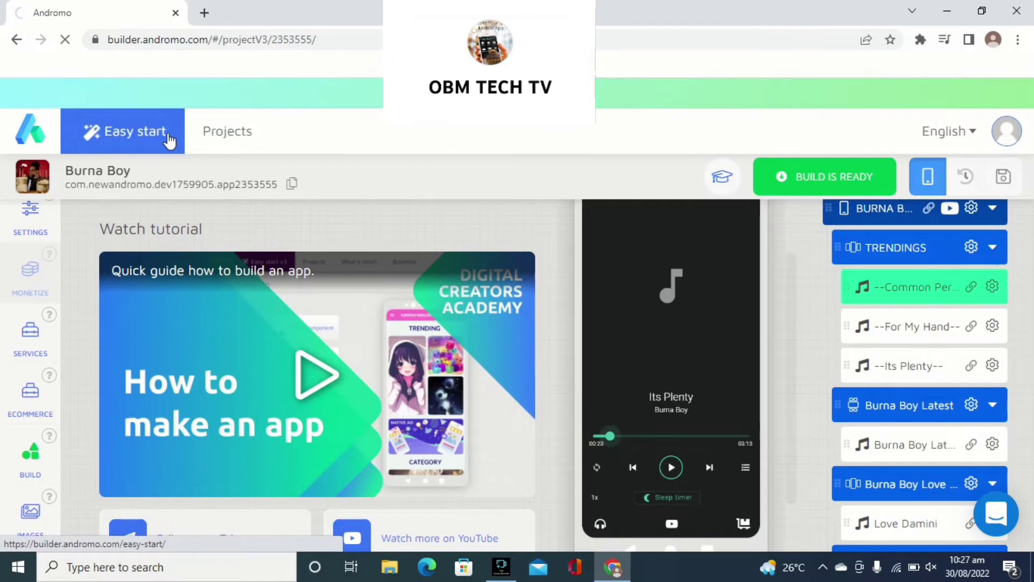
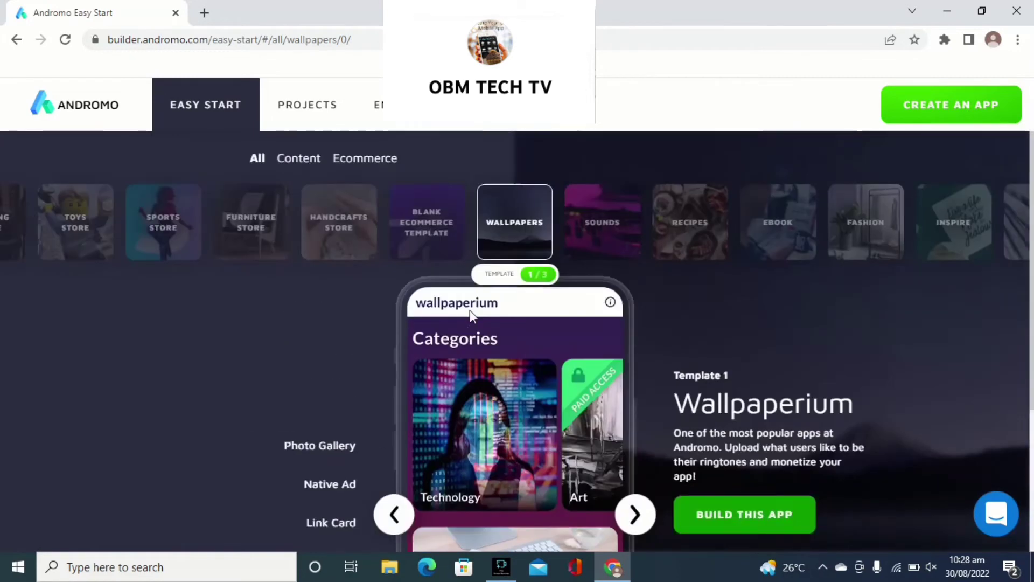
Open the subscription plans from the project list's trial notice and compare the Hobbyist, Pro, Ultra and Shopify annual prices
click(315, 100)
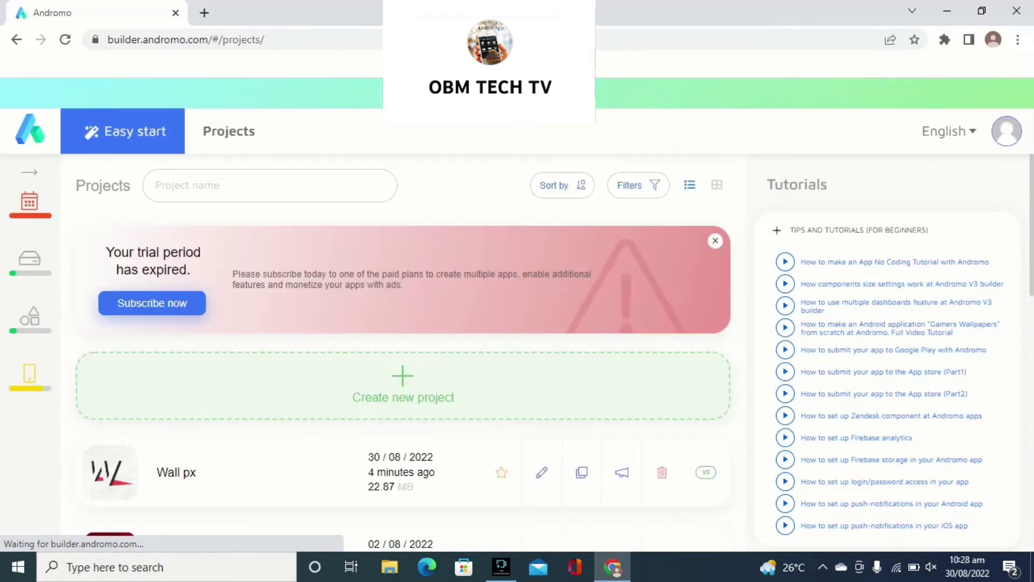
click(172, 304)
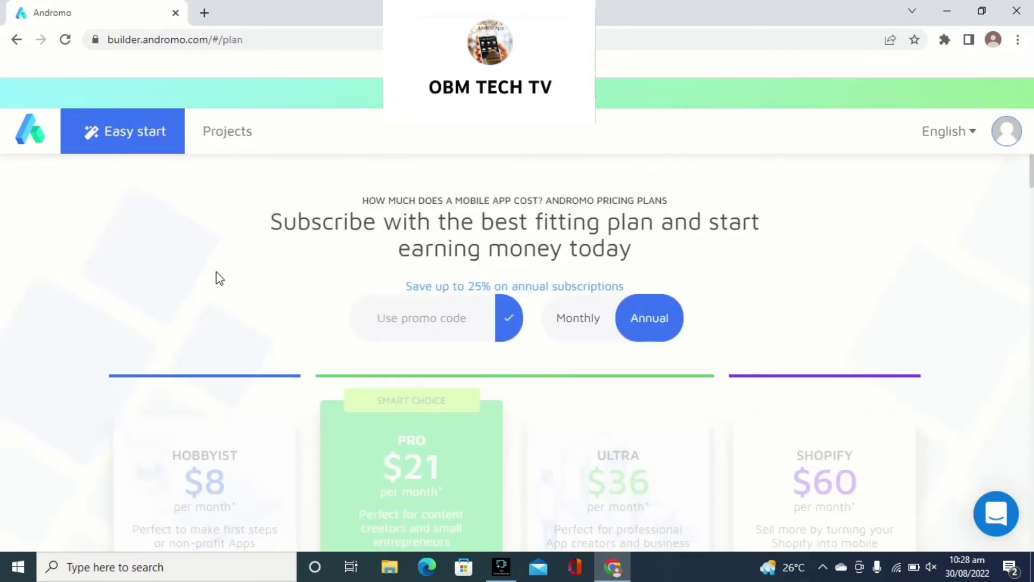
scroll(305, 272, down, 3)
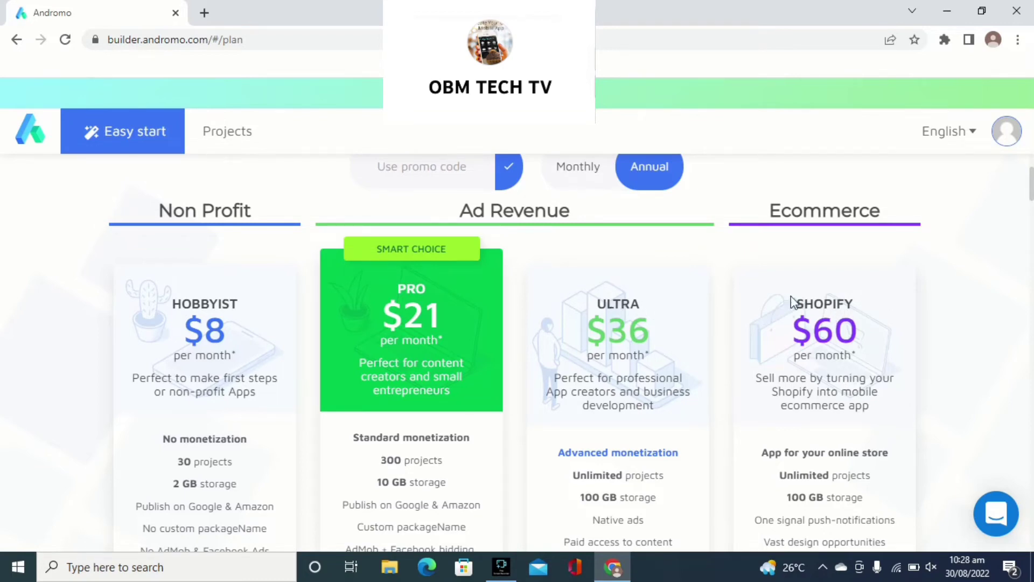
scroll(584, 302, down, 3)
scroll(577, 310, up, 3)
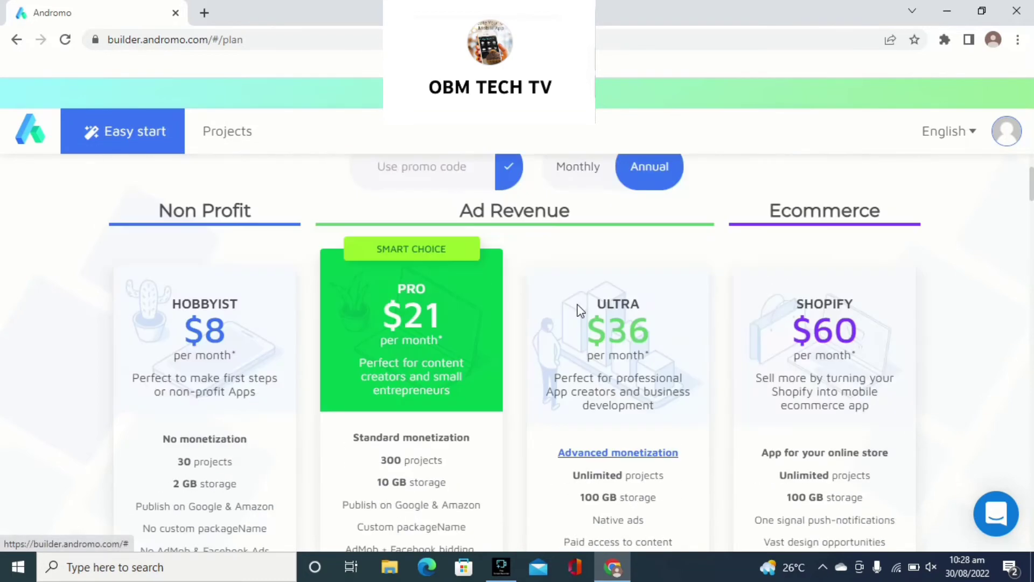
scroll(623, 312, up, 1)
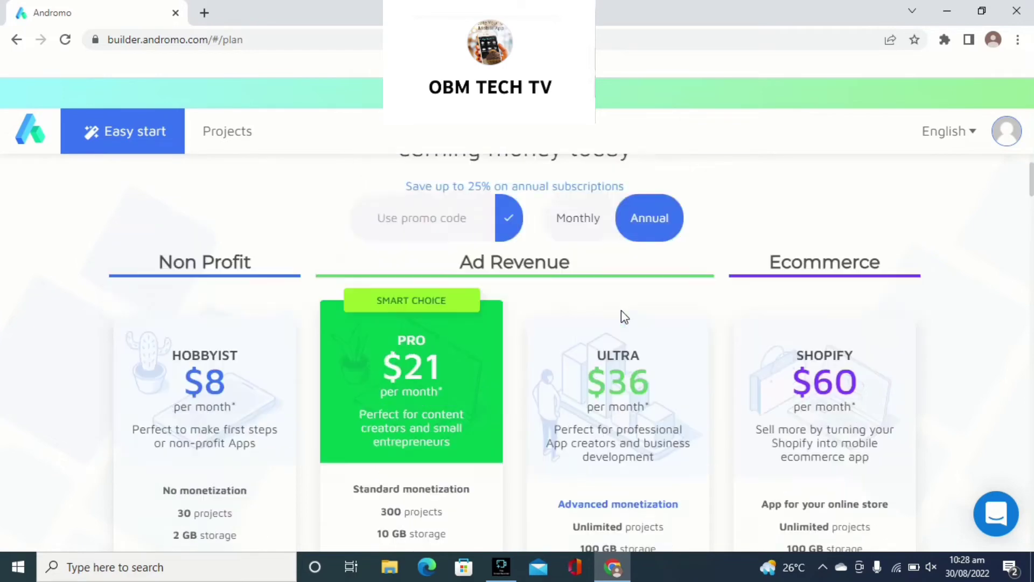
scroll(622, 310, up, 2)
scroll(538, 409, down, 1)
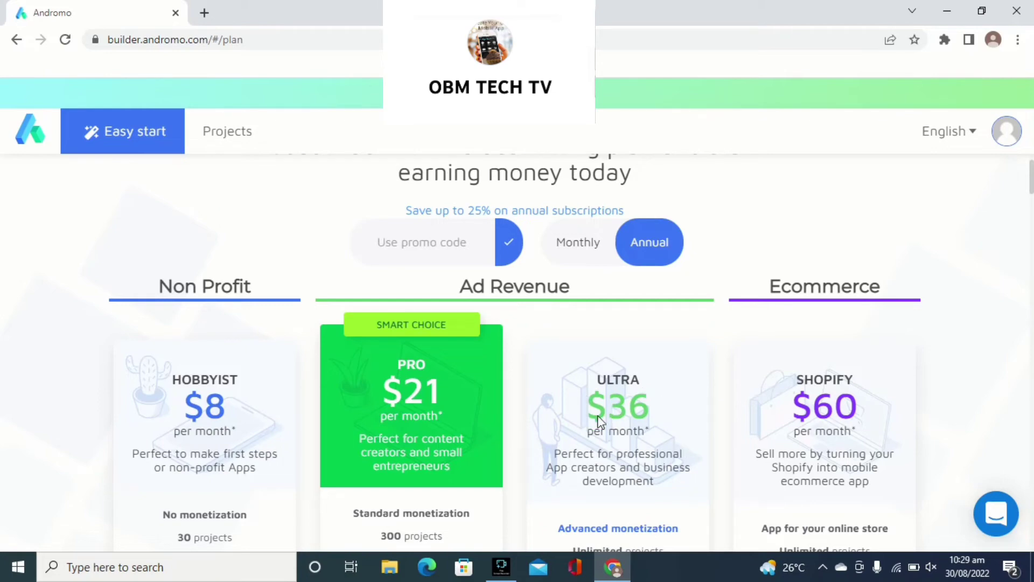
Switch the plans to monthly billing and compare the prices and included features of each plan
click(592, 247)
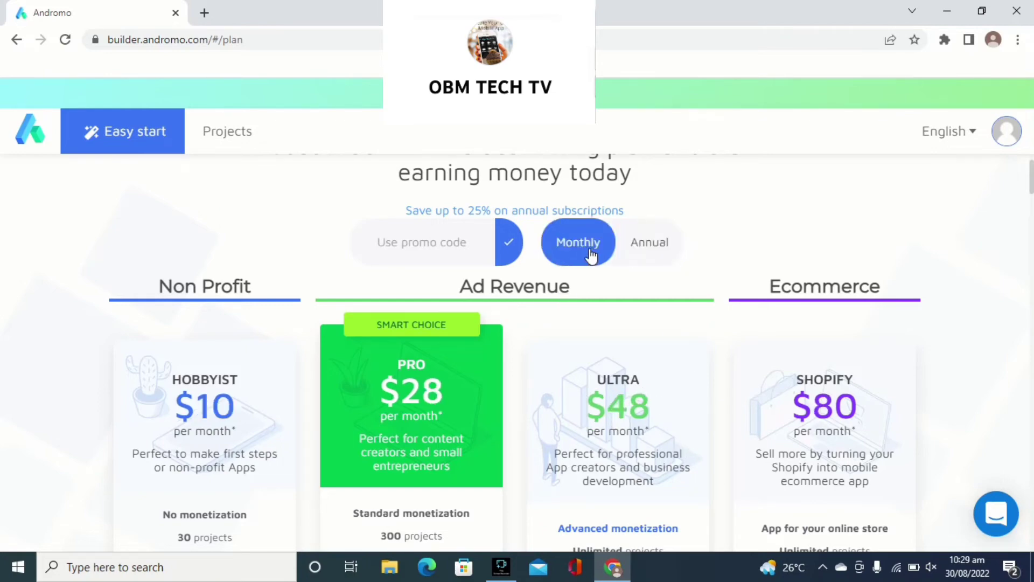
scroll(554, 258, down, 3)
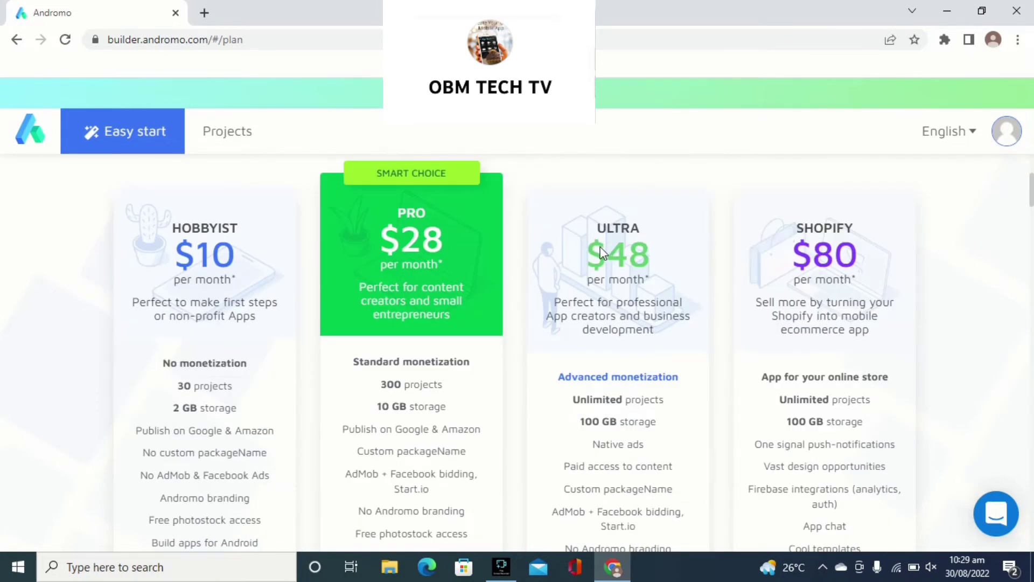
scroll(370, 254, down, 4)
scroll(438, 228, up, 2)
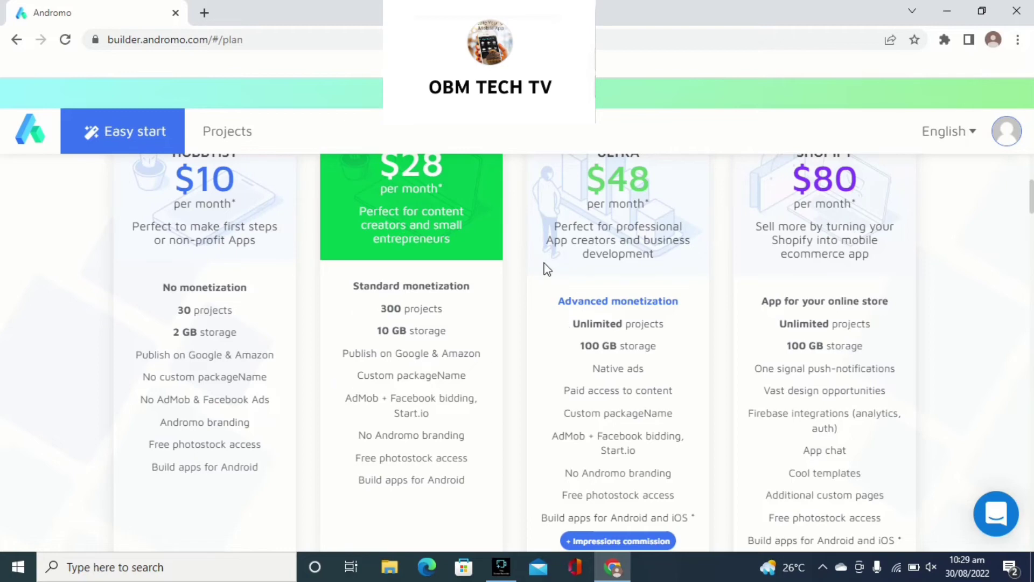
Examine the features included in the Ultra and Shopify monthly plans, from monetization and storage to the supported build platforms
scroll(558, 247, up, 1)
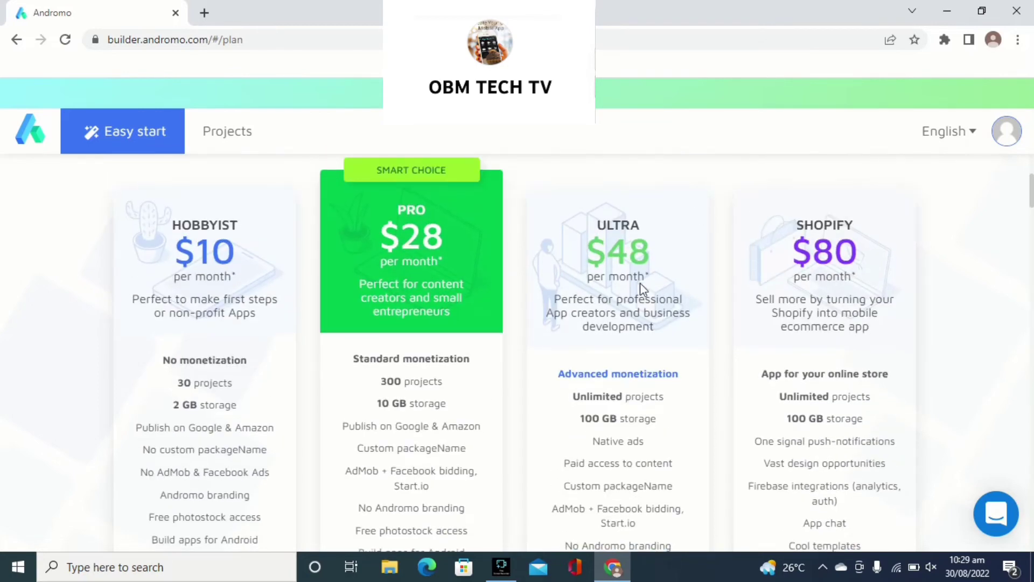
scroll(642, 289, down, 1)
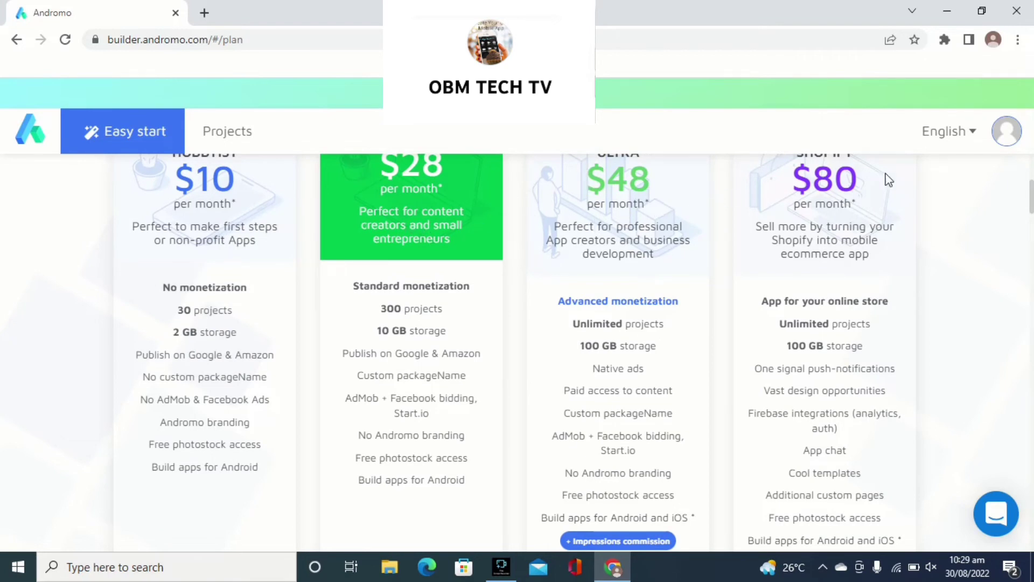
scroll(890, 189, up, 1)
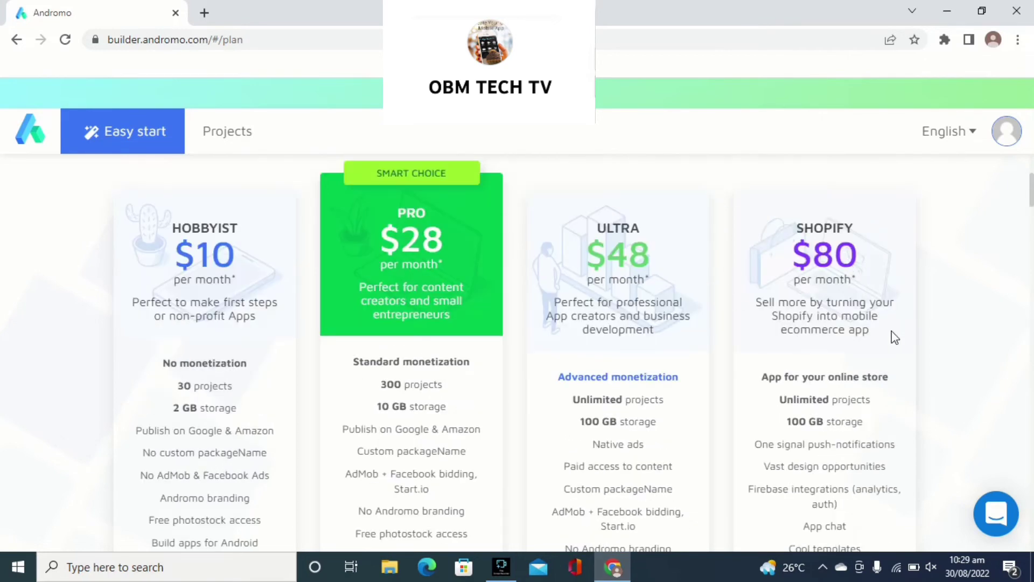
scroll(792, 362, down, 1)
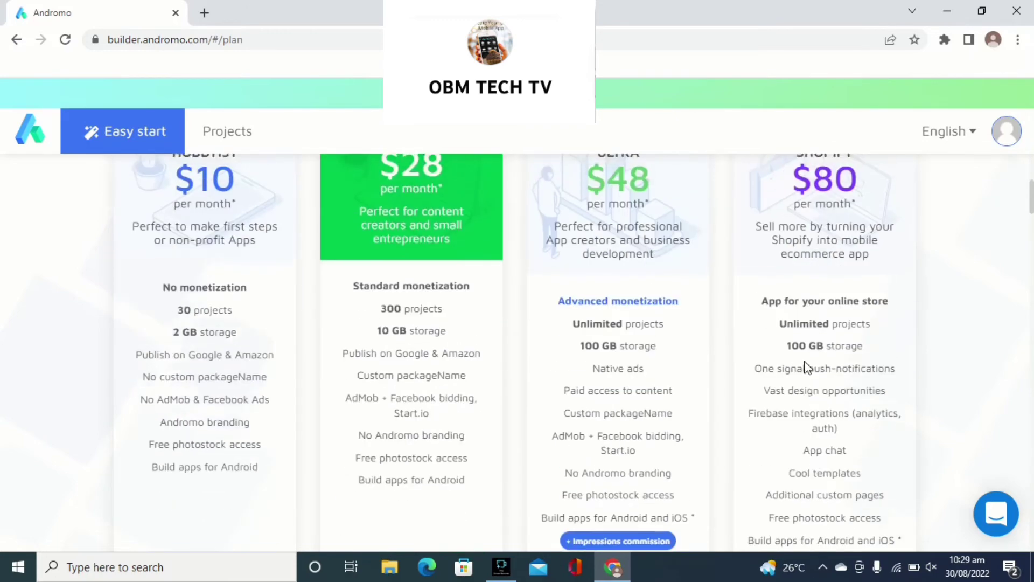
scroll(807, 367, down, 2)
scroll(806, 368, up, 1)
scroll(746, 313, up, 3)
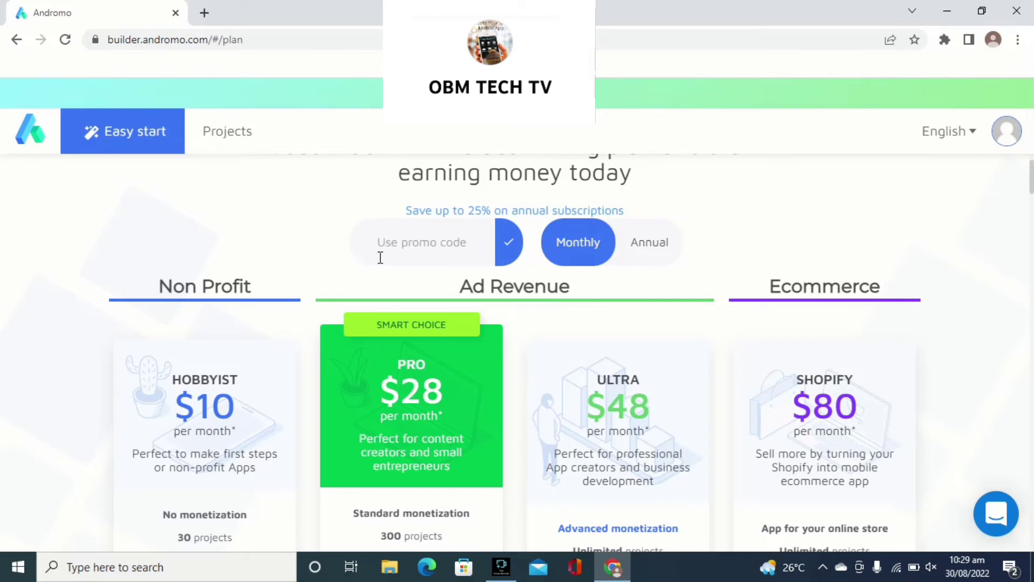
Return to the project list and open the Burna Boy project for editing
click(235, 148)
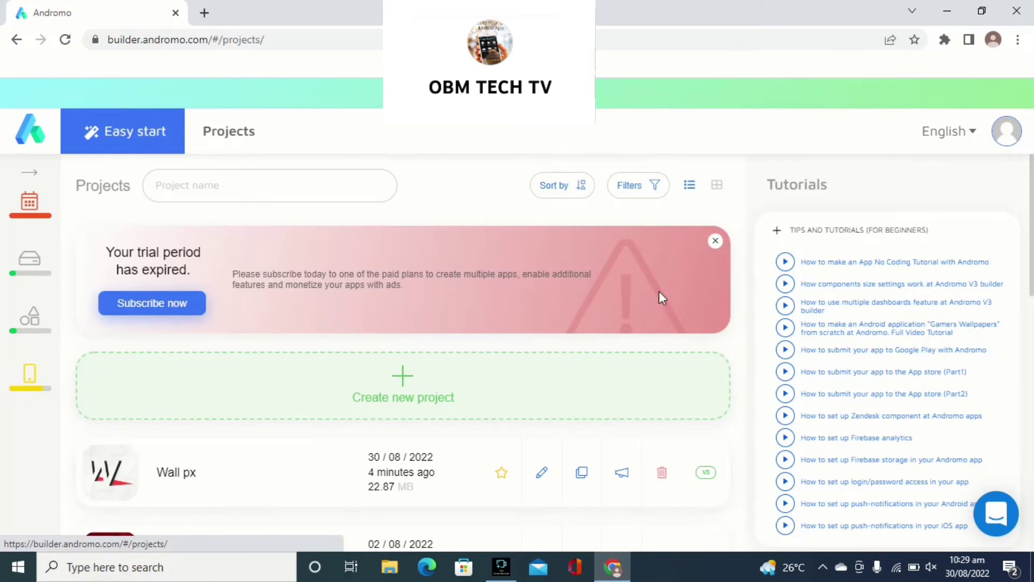
scroll(425, 436, down, 2)
scroll(437, 437, down, 1)
click(540, 414)
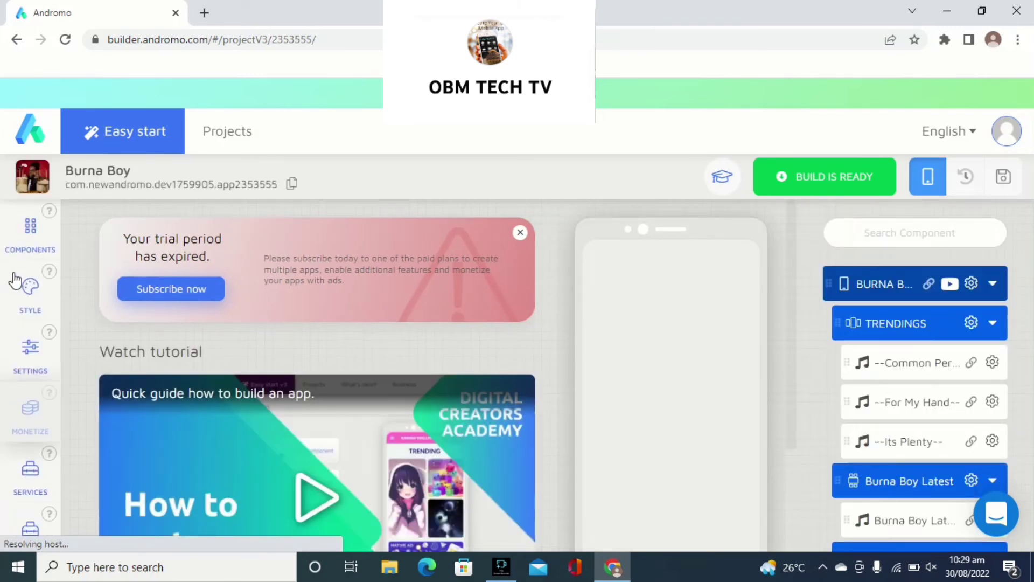
Look through the project's component categories, style color palettes and basic app settings
click(32, 246)
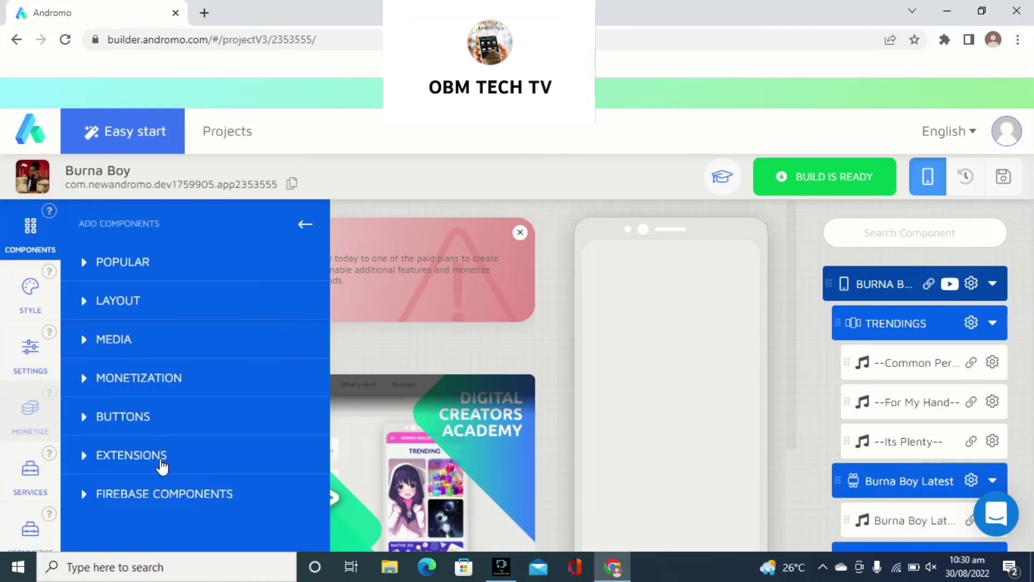
click(39, 317)
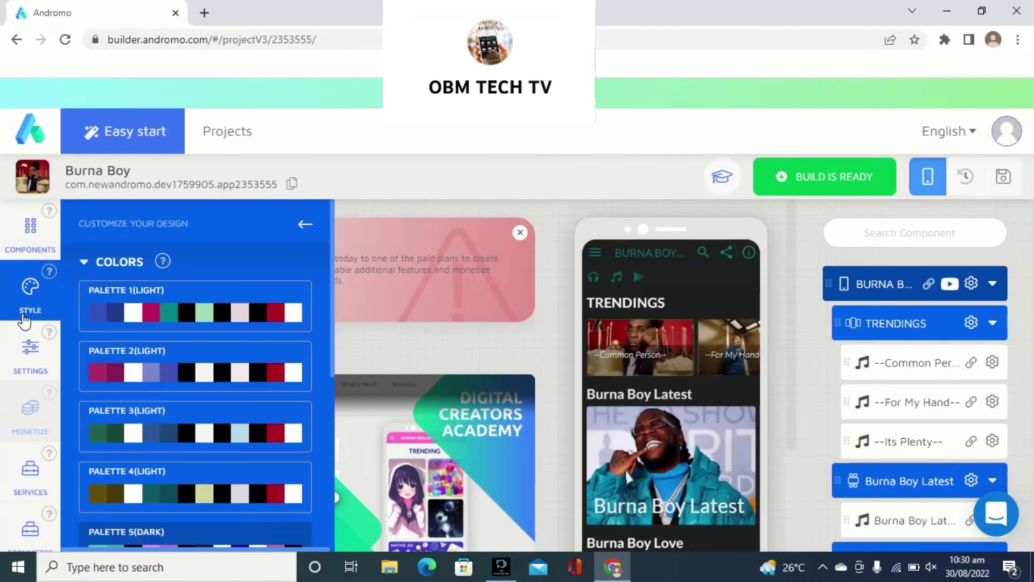
click(24, 340)
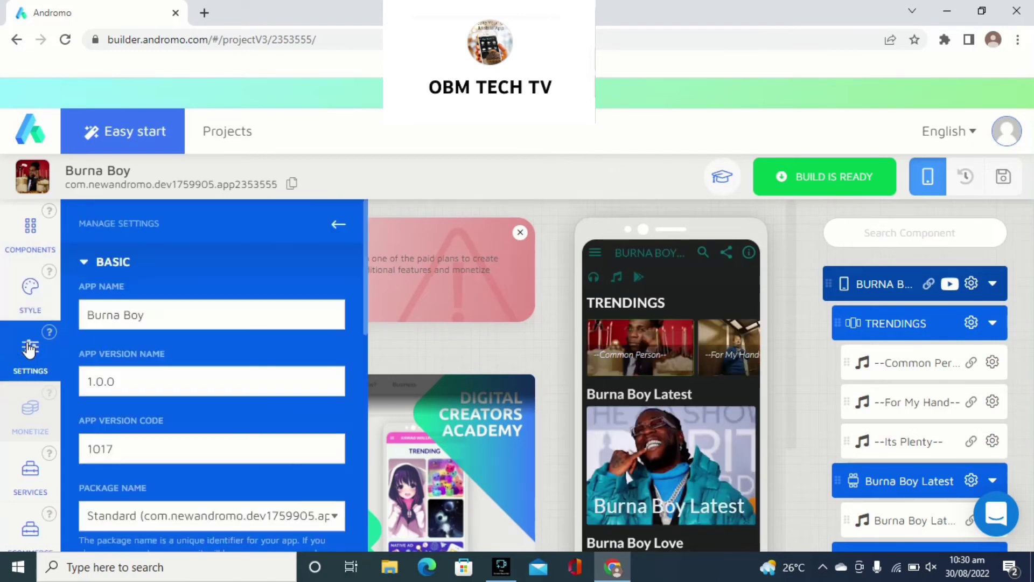
Browse the Pixabay stock pictures in the Images section, close it and try to save the project
scroll(49, 349, down, 4)
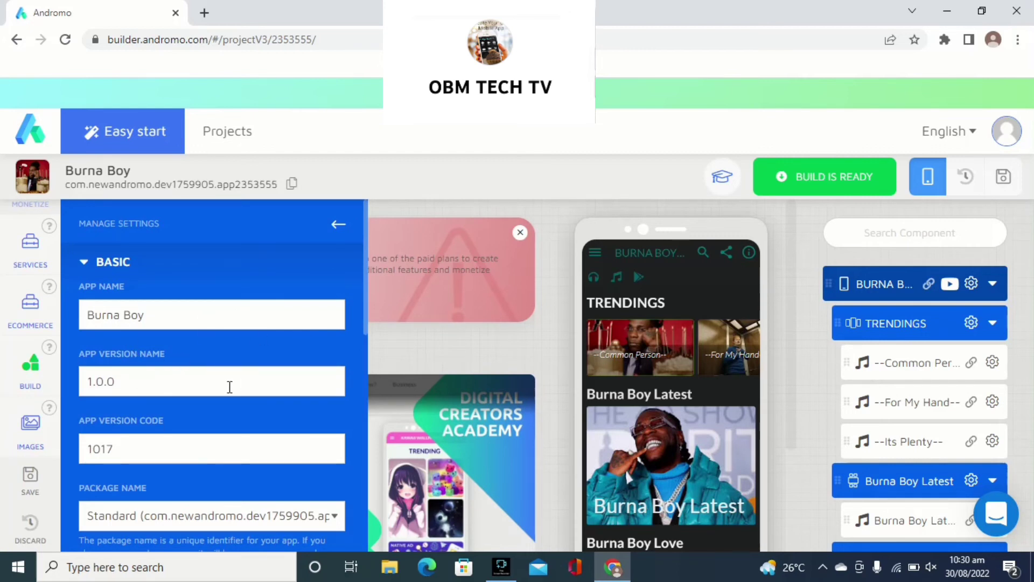
scroll(13, 363, down, 1)
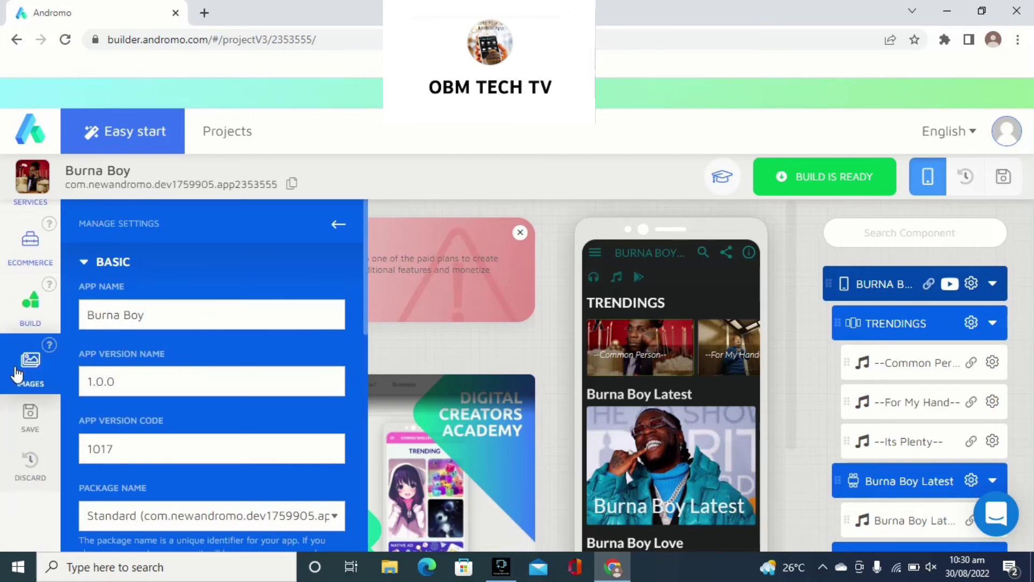
click(16, 371)
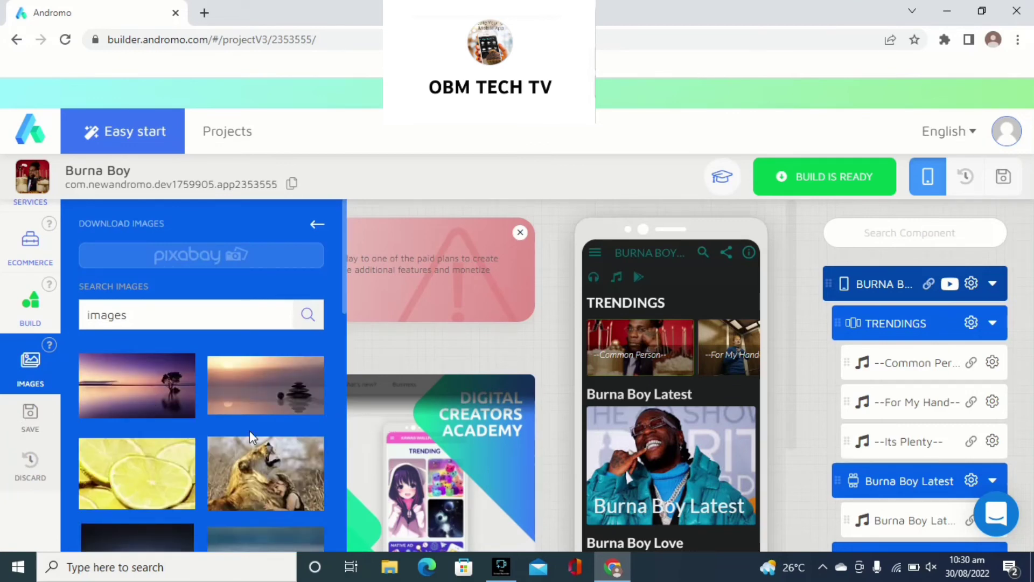
scroll(250, 436, down, 4)
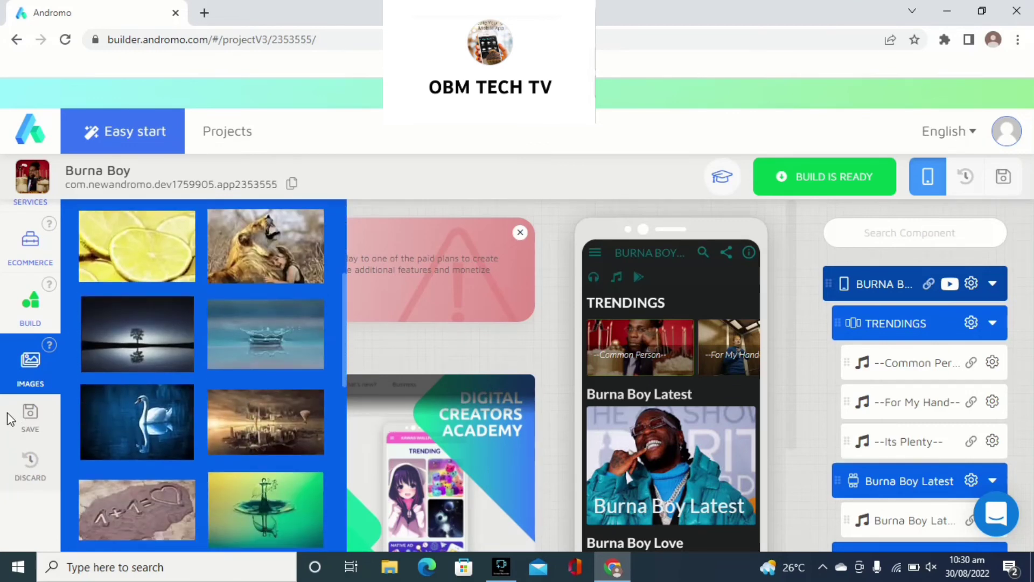
click(33, 426)
click(33, 427)
click(27, 373)
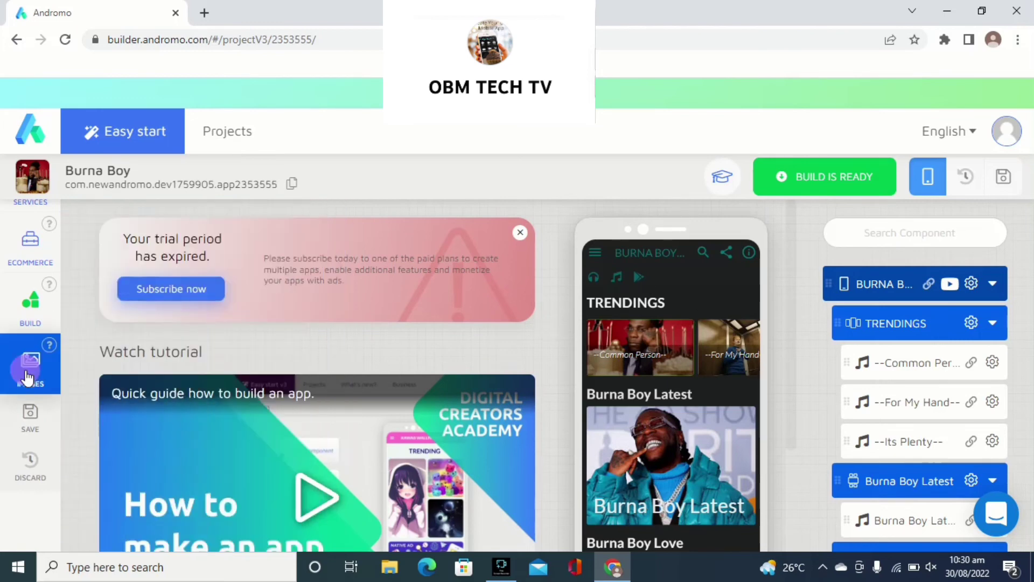
click(28, 371)
click(31, 408)
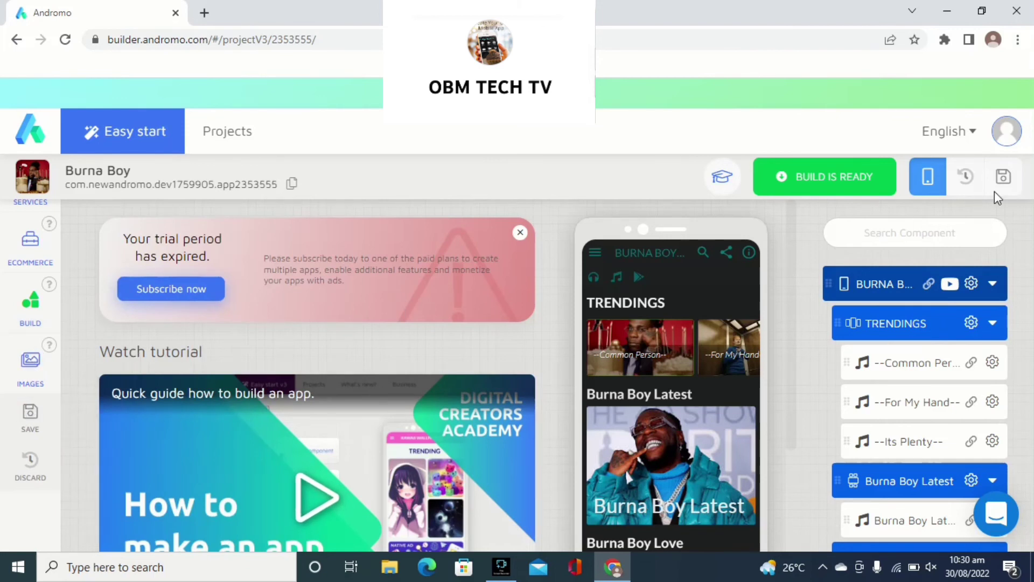
Download the ready general Android APK, version 1.0.0 (1017), and look over the home page in the phone preview
click(790, 184)
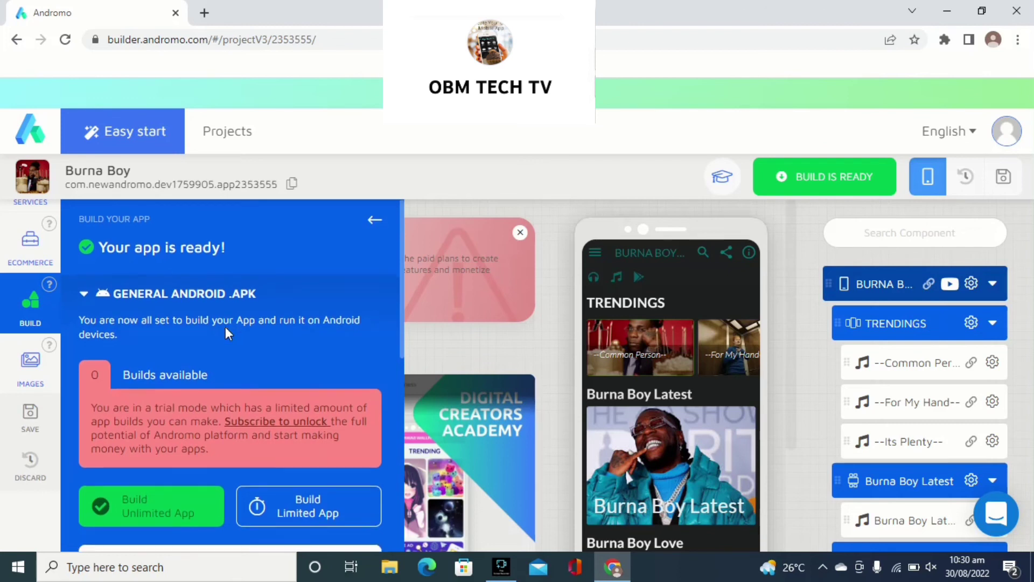
scroll(225, 327, down, 3)
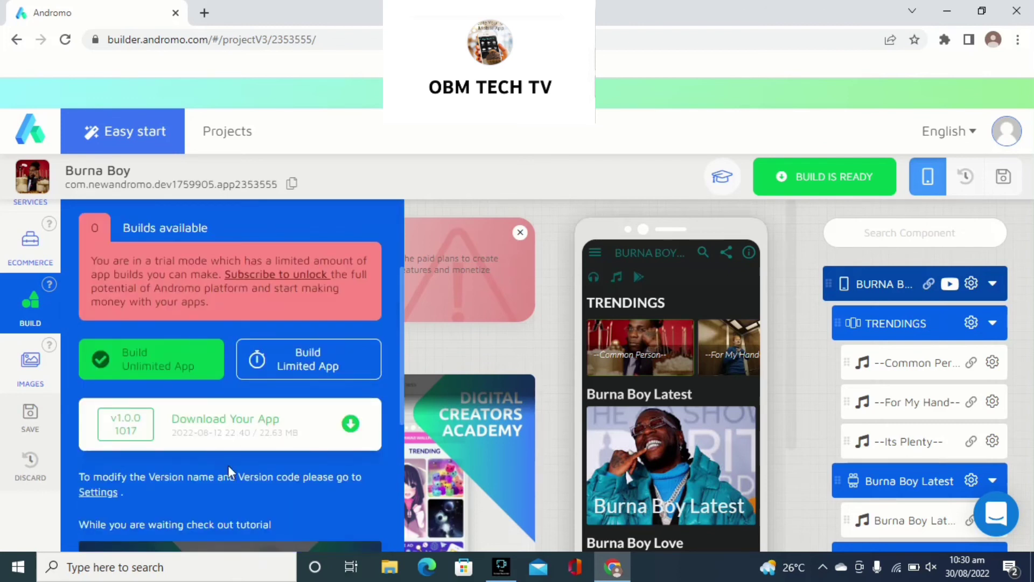
click(351, 428)
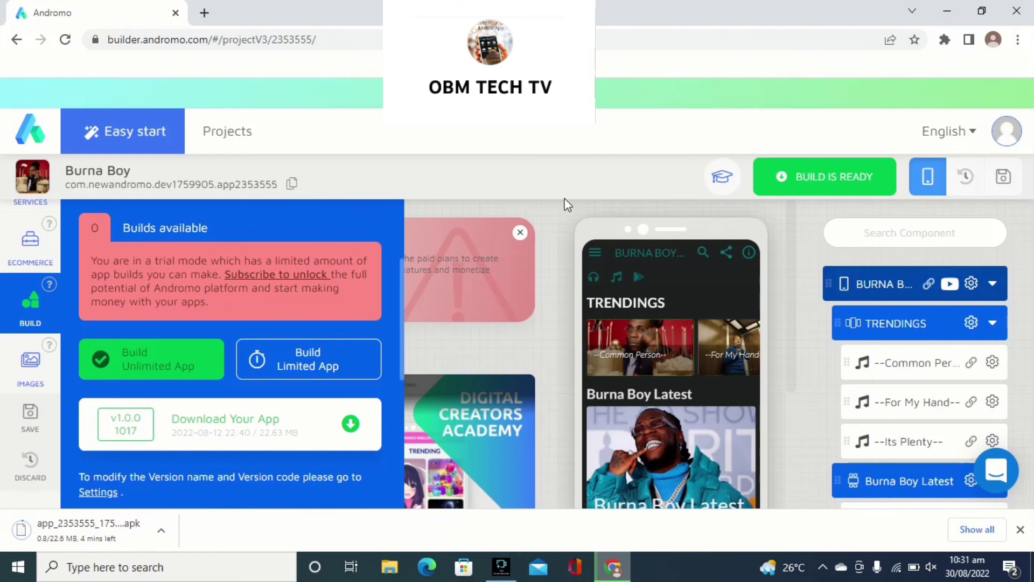
scroll(762, 312, down, 1)
scroll(762, 313, down, 3)
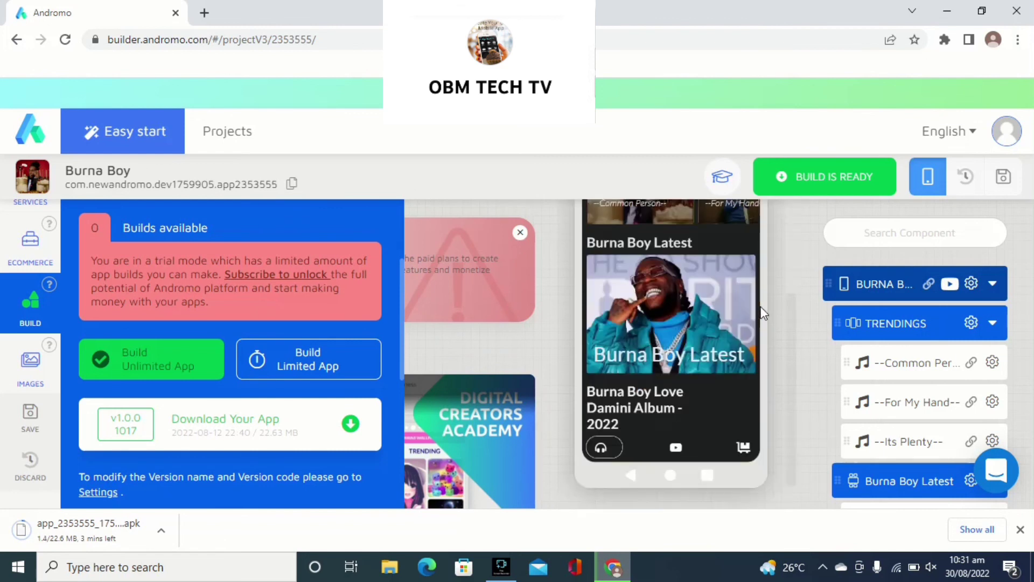